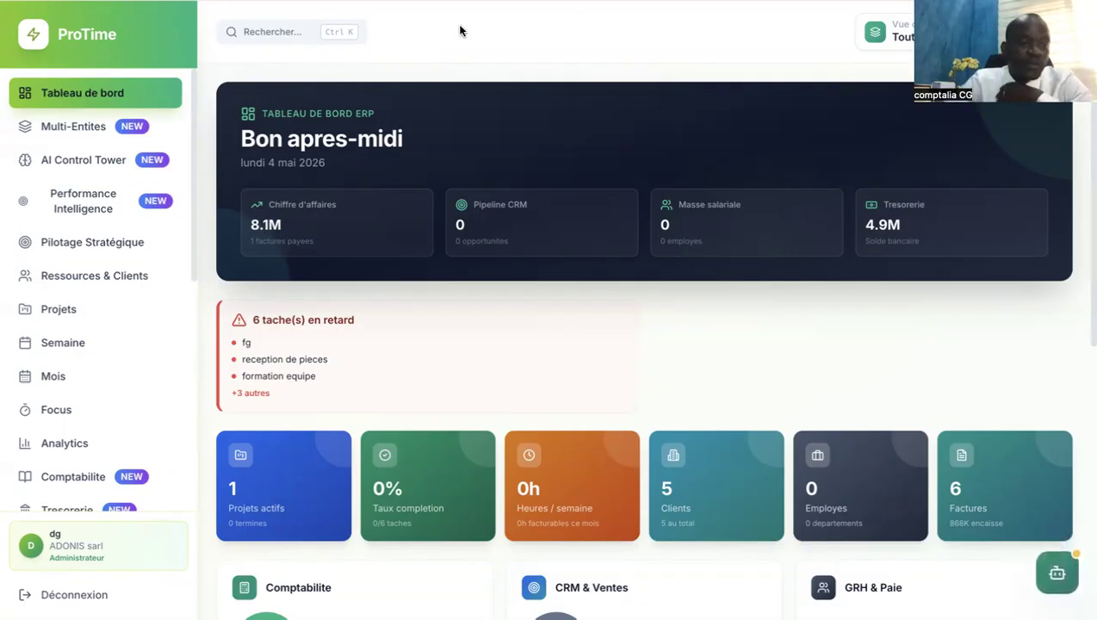
Open the Tresorerie module, which shows 100 000 XAF held in CAISSE PRINCIPALE.
click(197, 296)
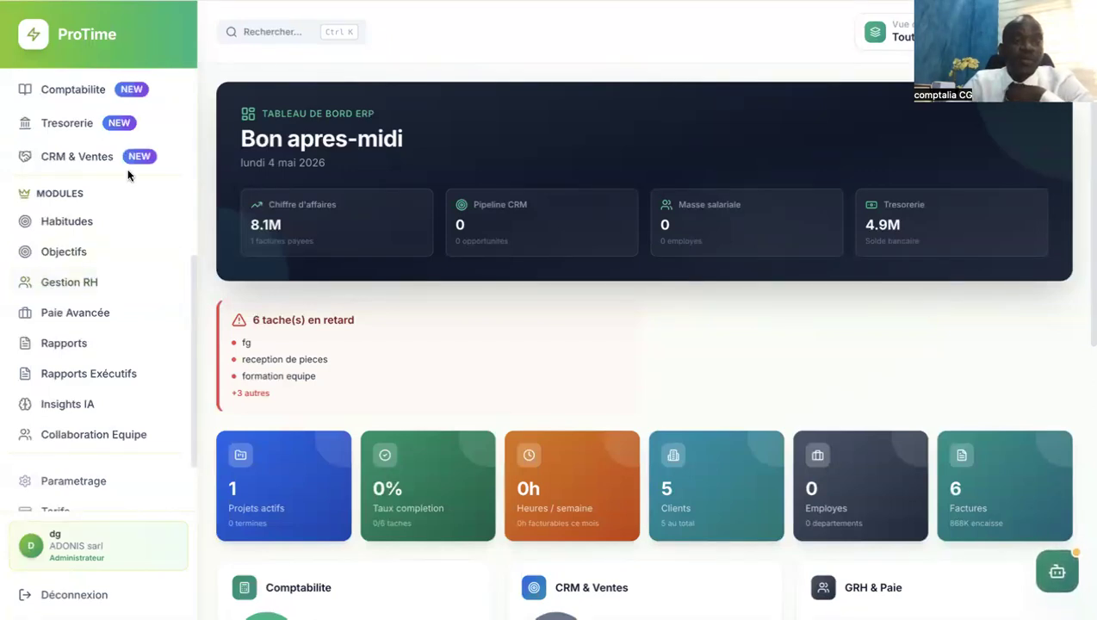
click(105, 135)
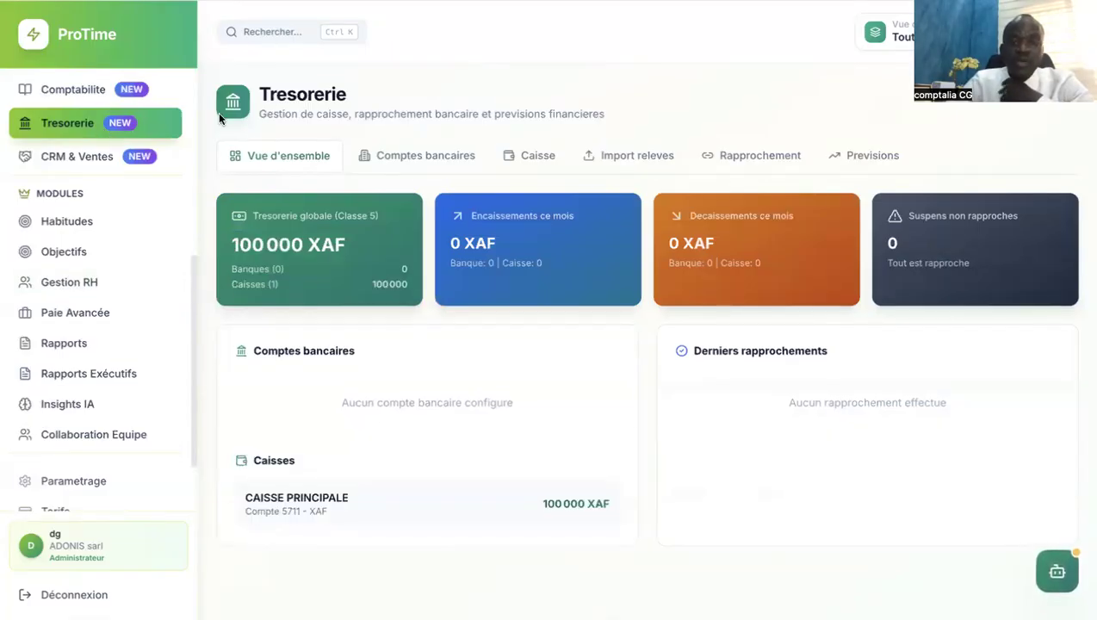
Open the Caisse operations form, view Approvisionnement, then return to Depense en especes.
click(405, 159)
click(536, 157)
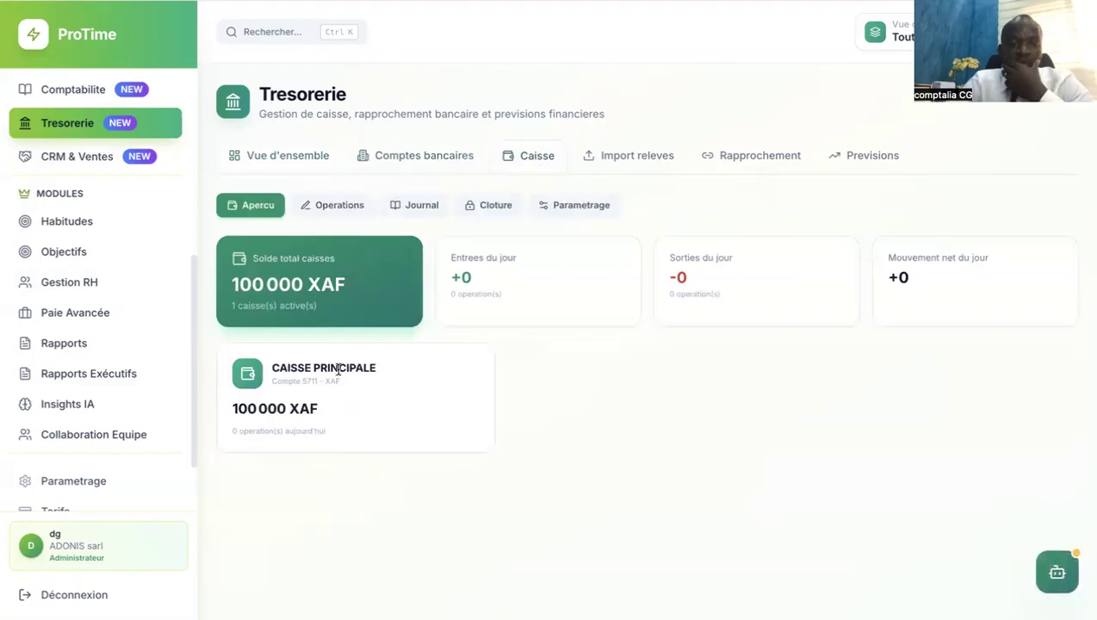
click(338, 208)
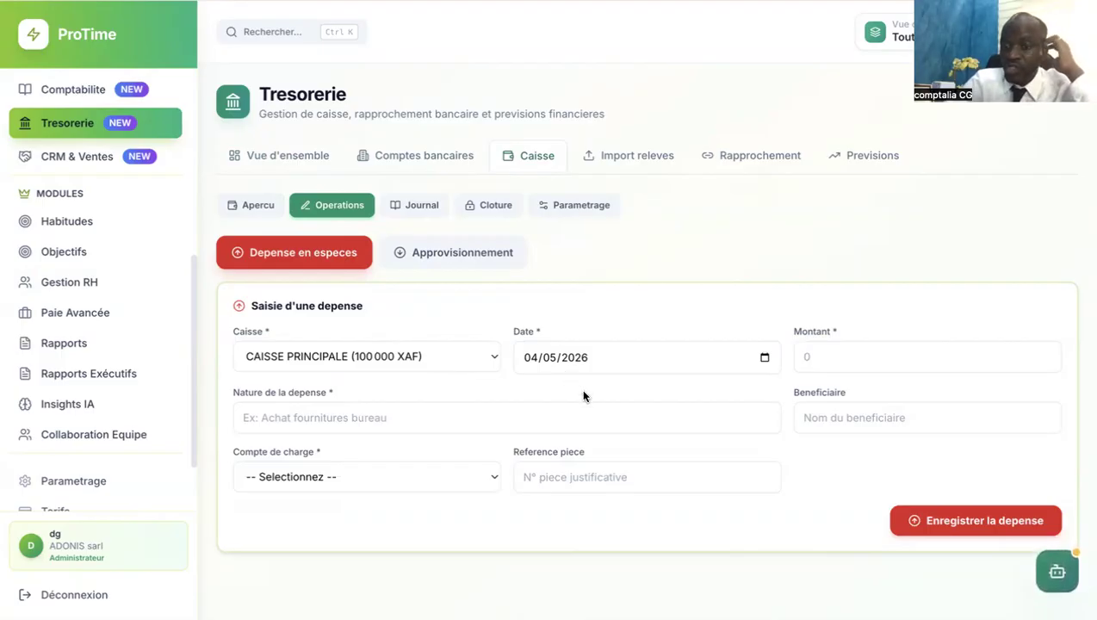
click(432, 250)
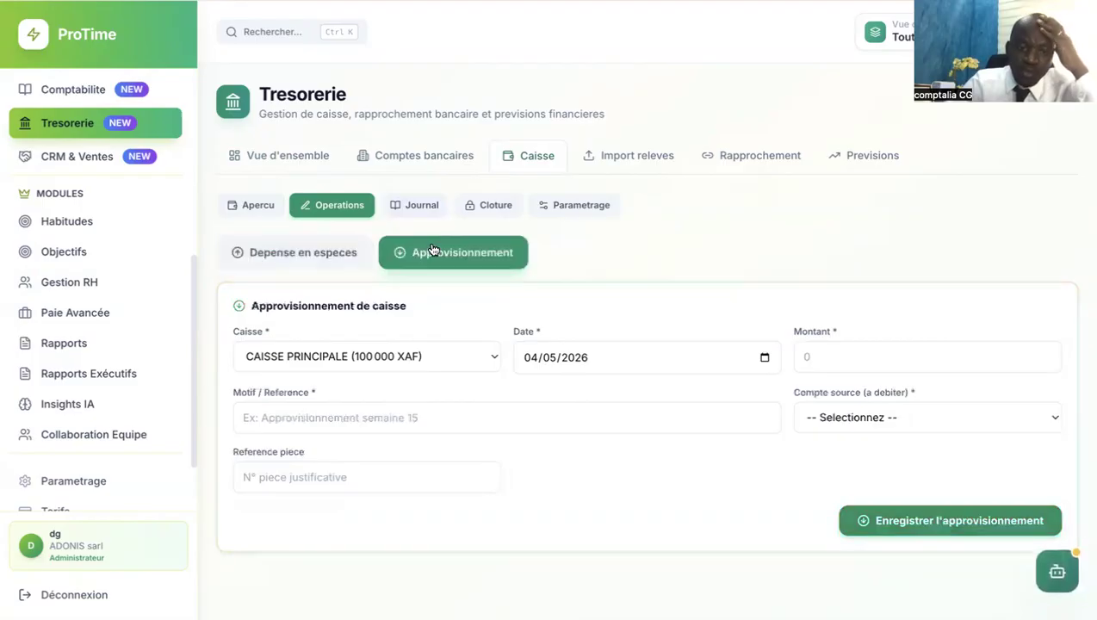
click(324, 249)
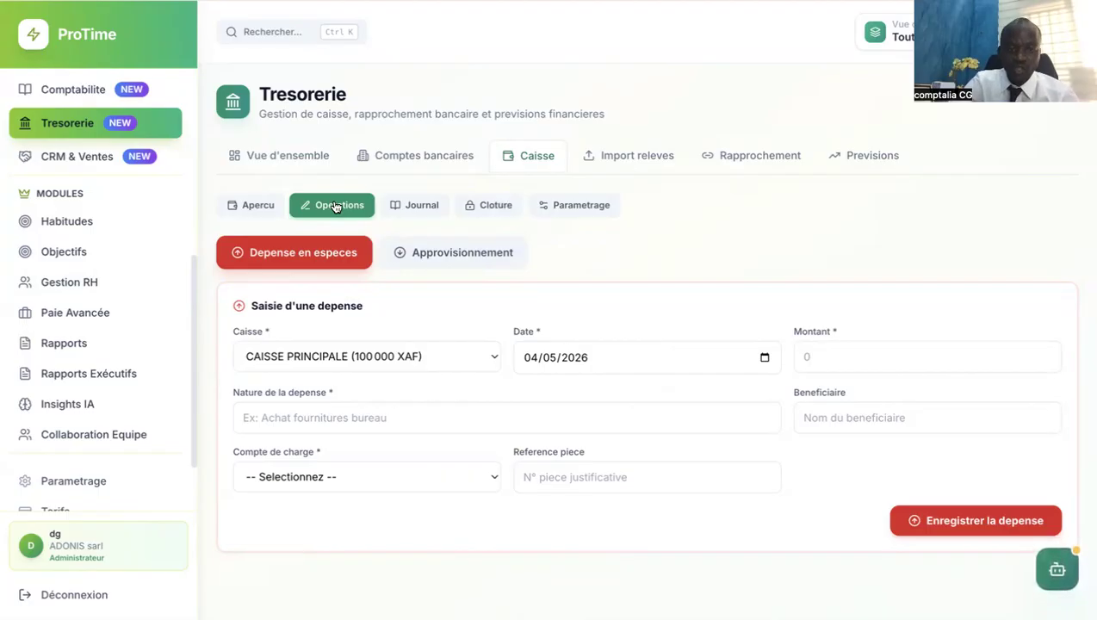
Browse the cash Journal and Cloture views, then the cash-box settings listing account 5711.
click(414, 207)
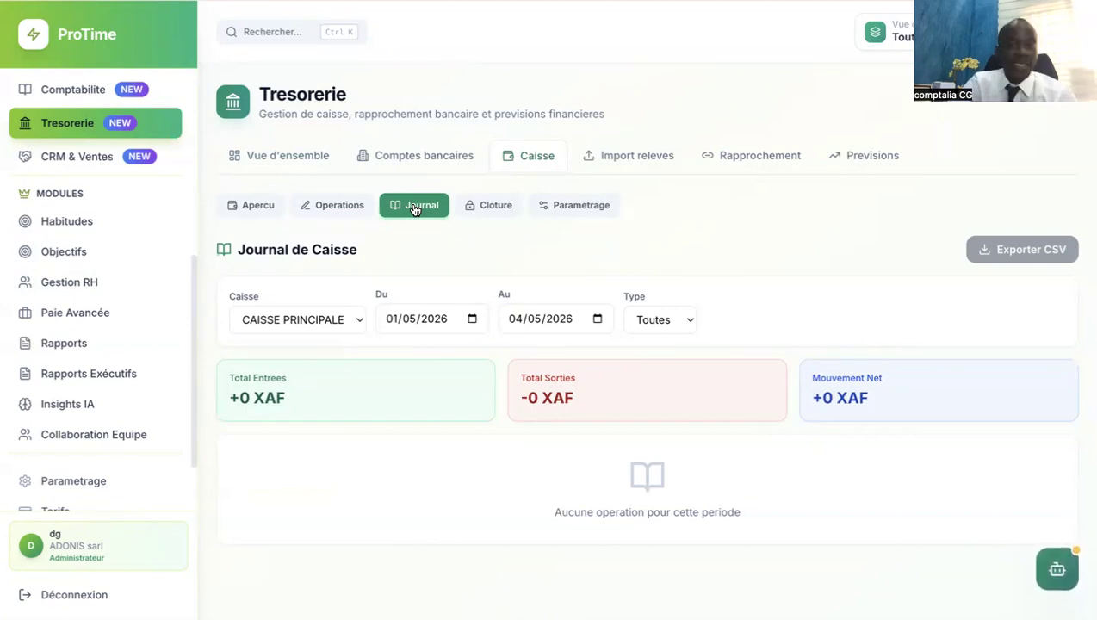
click(506, 205)
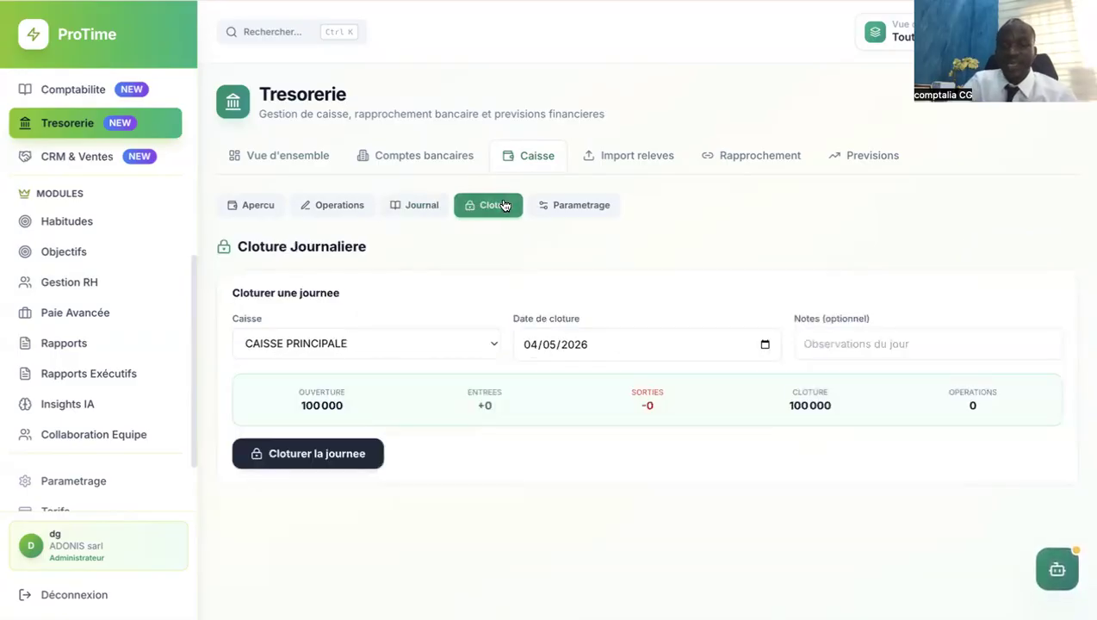
click(559, 214)
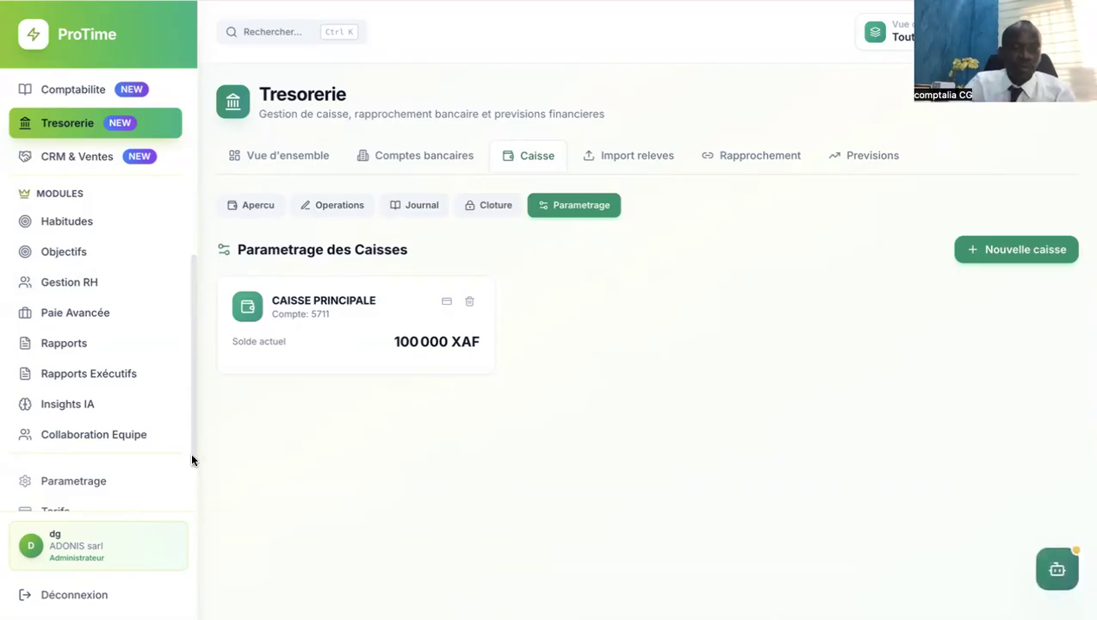
scroll(189, 465, down, 1)
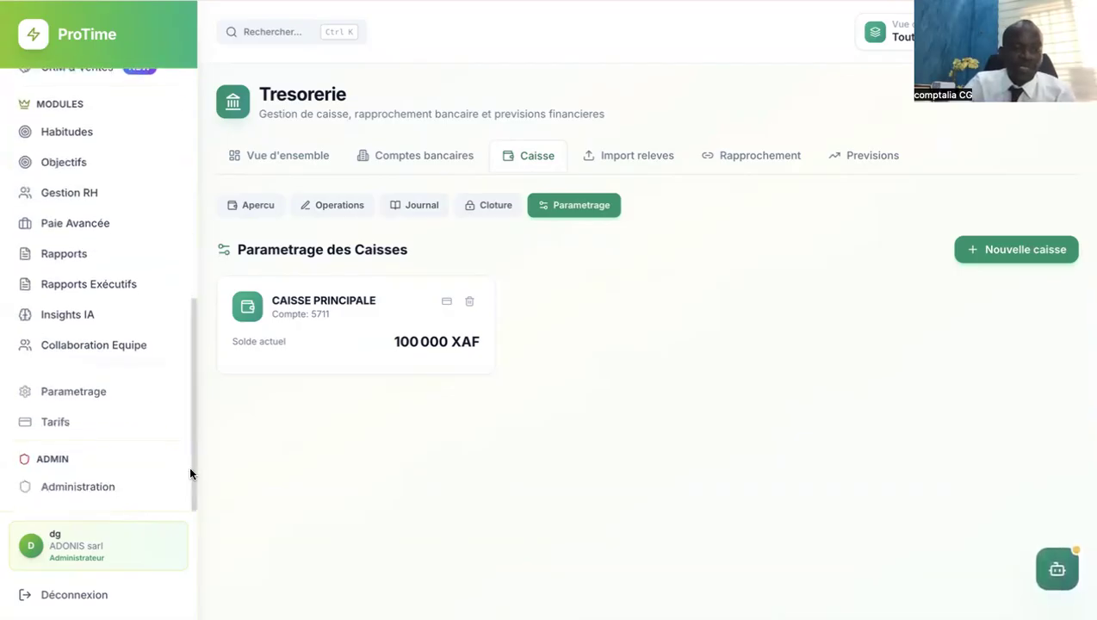
In Parametrage, activate the Caissier role and move on to the Organisation tab.
click(92, 398)
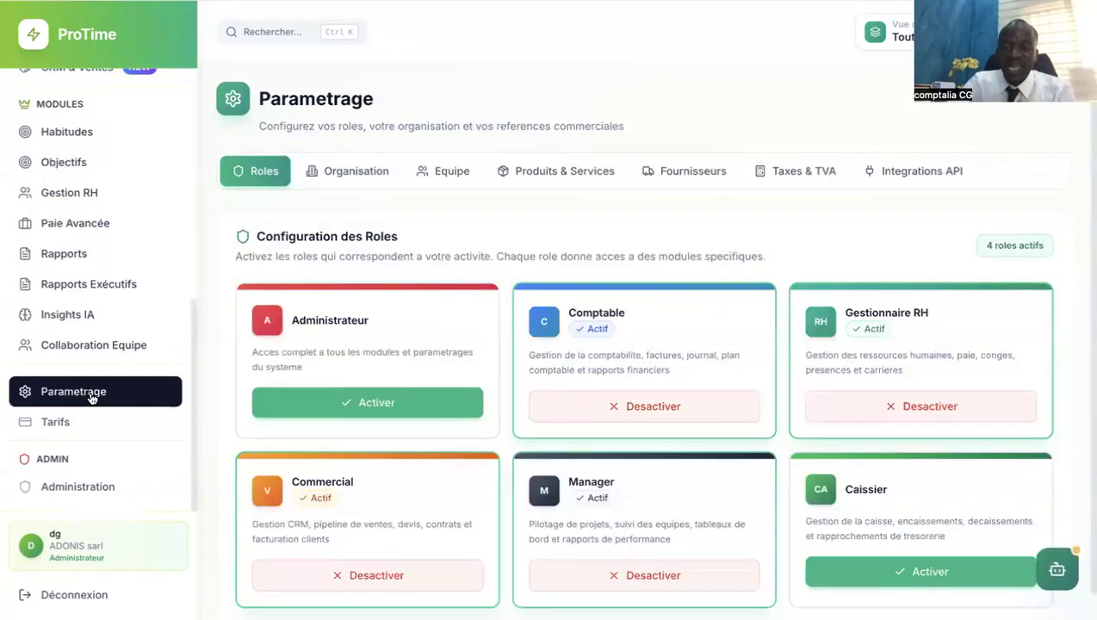
click(880, 570)
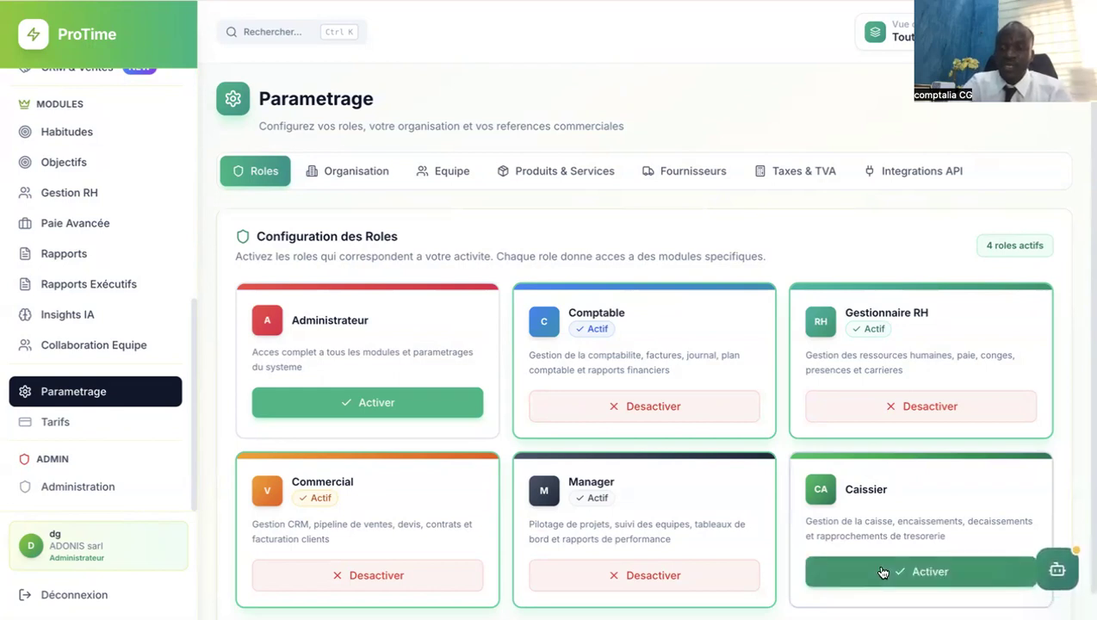
click(904, 571)
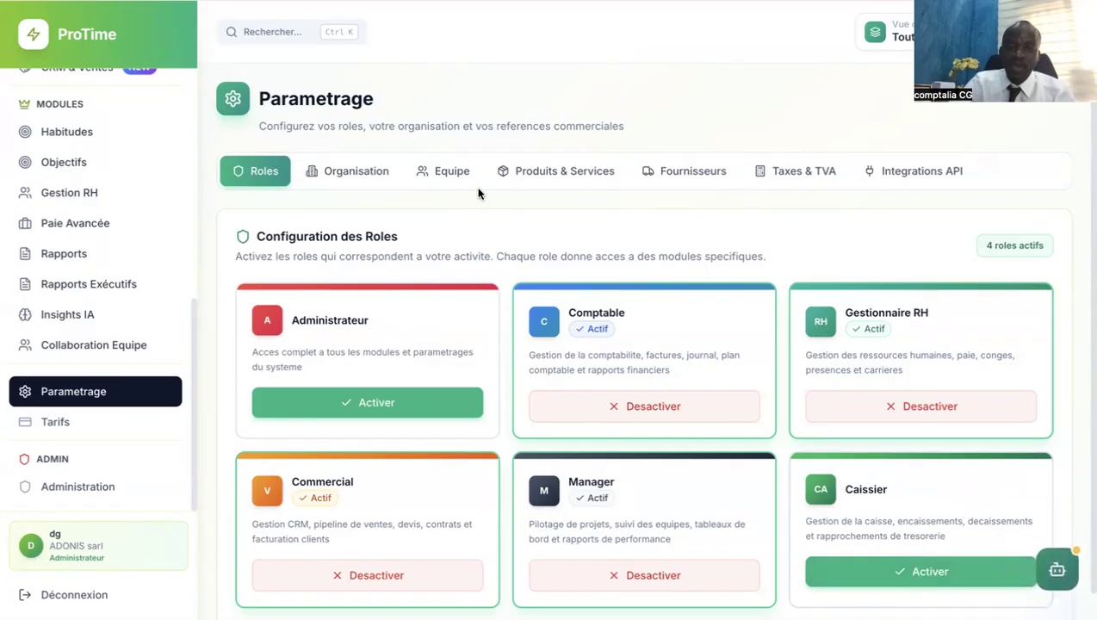
click(446, 169)
Save STE ADONIS as the organisation's Raison sociale and open the Equipe team list.
click(377, 168)
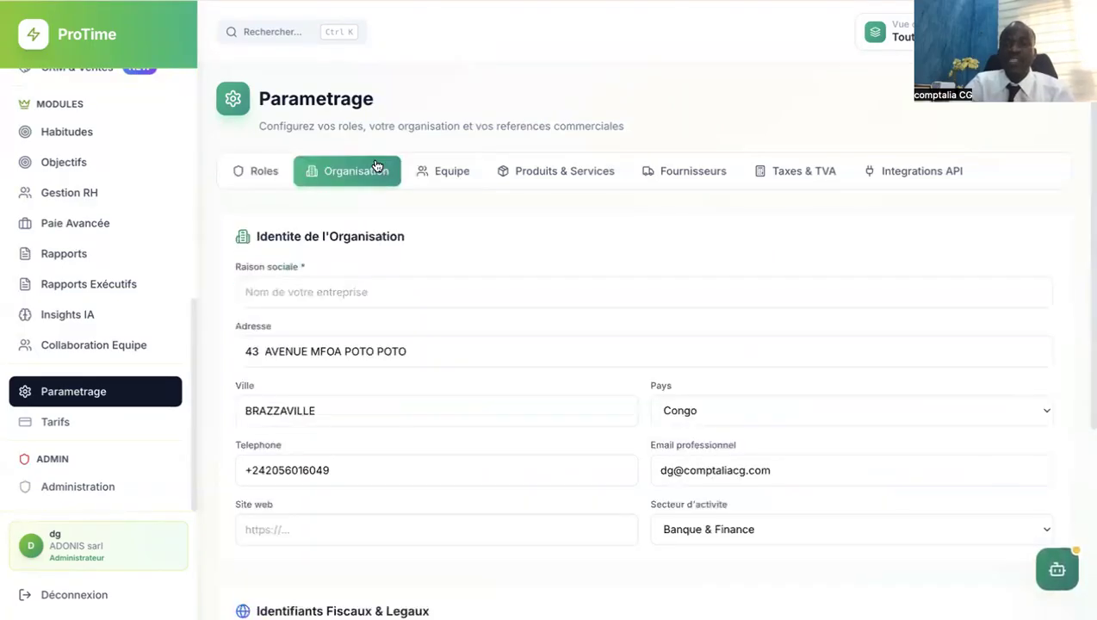
click(349, 289)
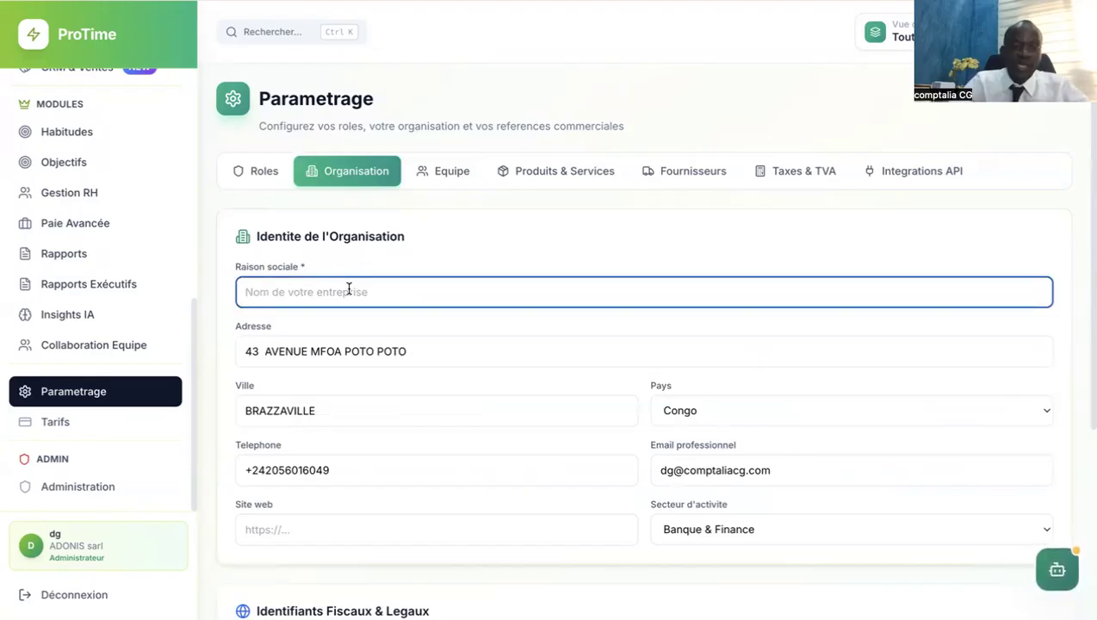
text(ste)
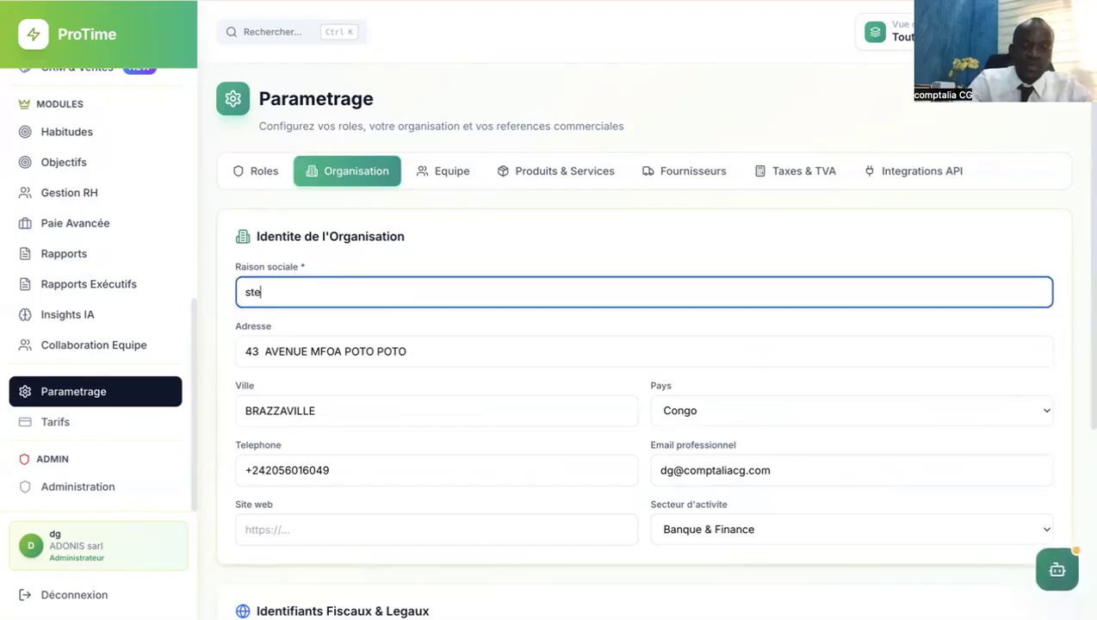
key(BackSpace)
key(BackSpace)
key(BackSpace)
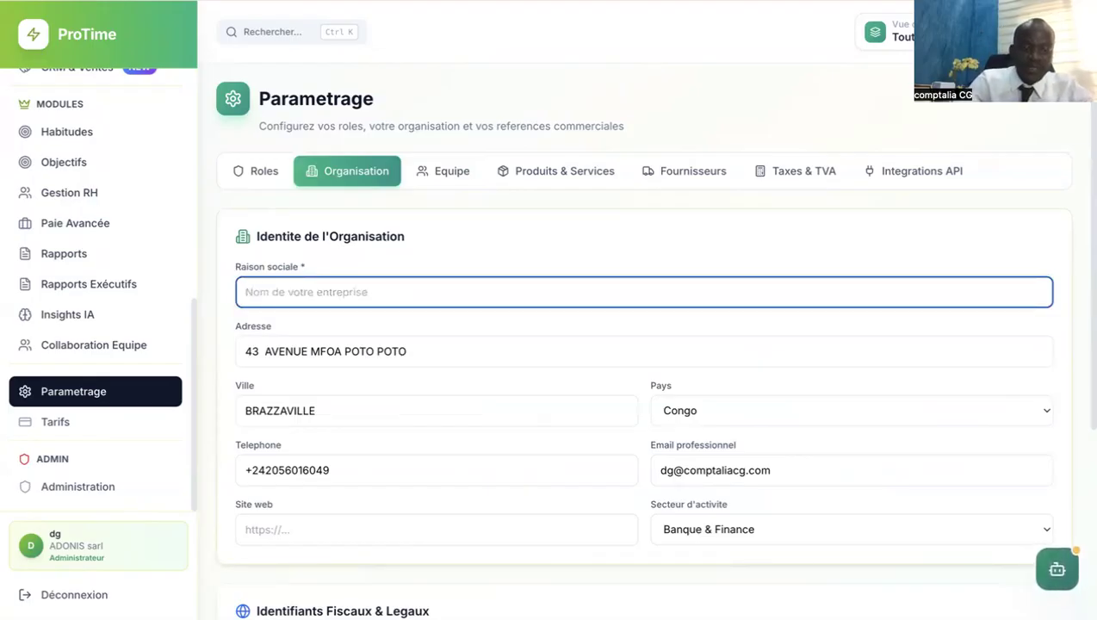
text(STE A)
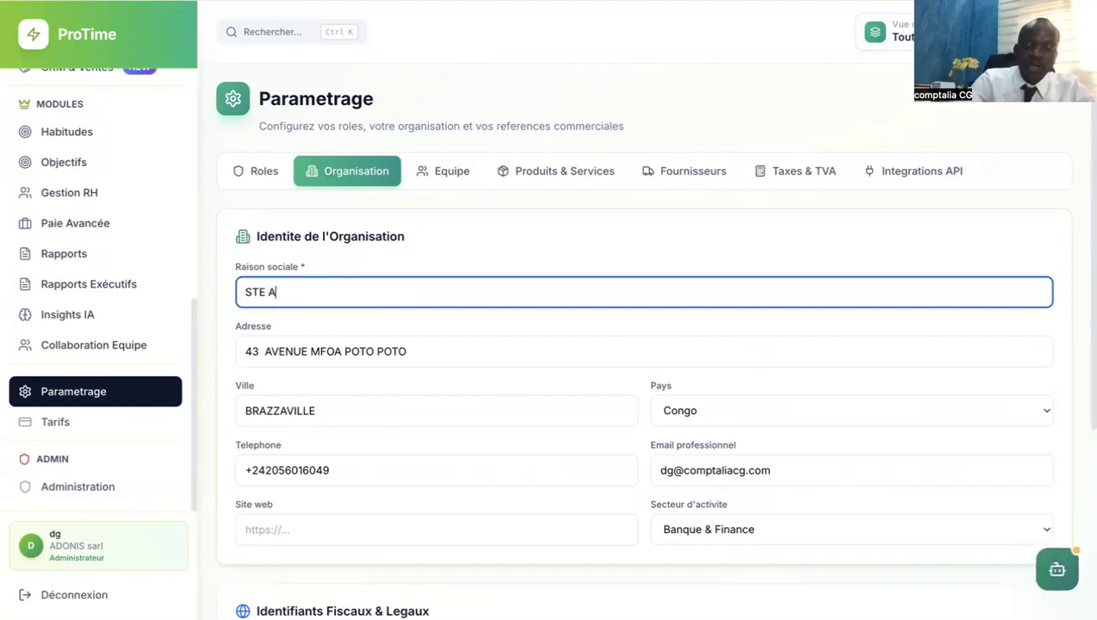
text(DON)
text(IS)
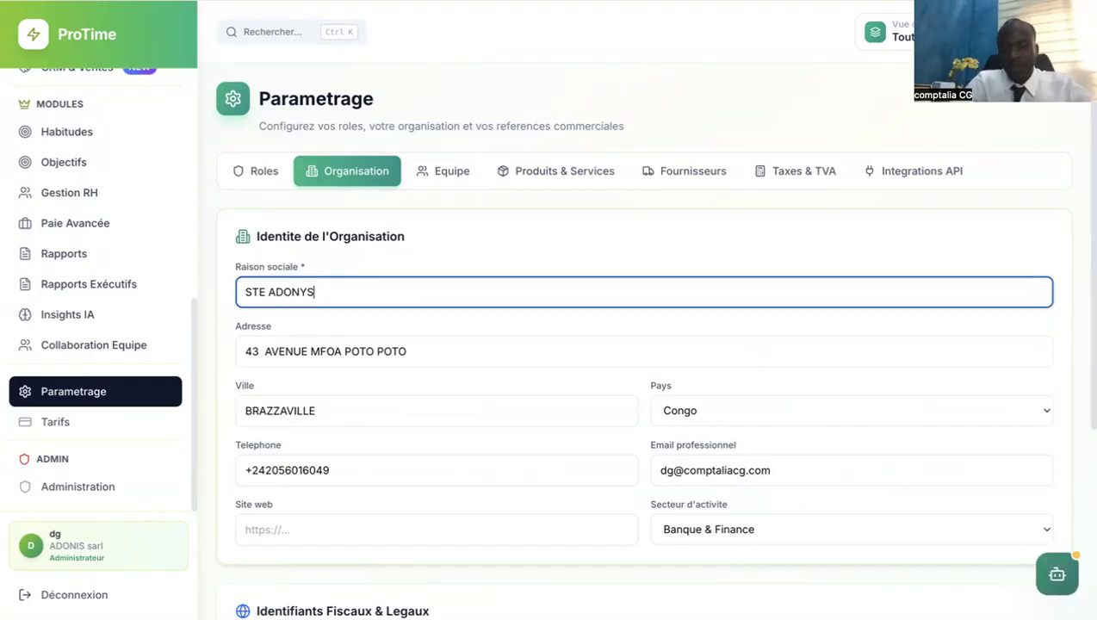
key(BackSpace)
key(BackSpace)
text(IS)
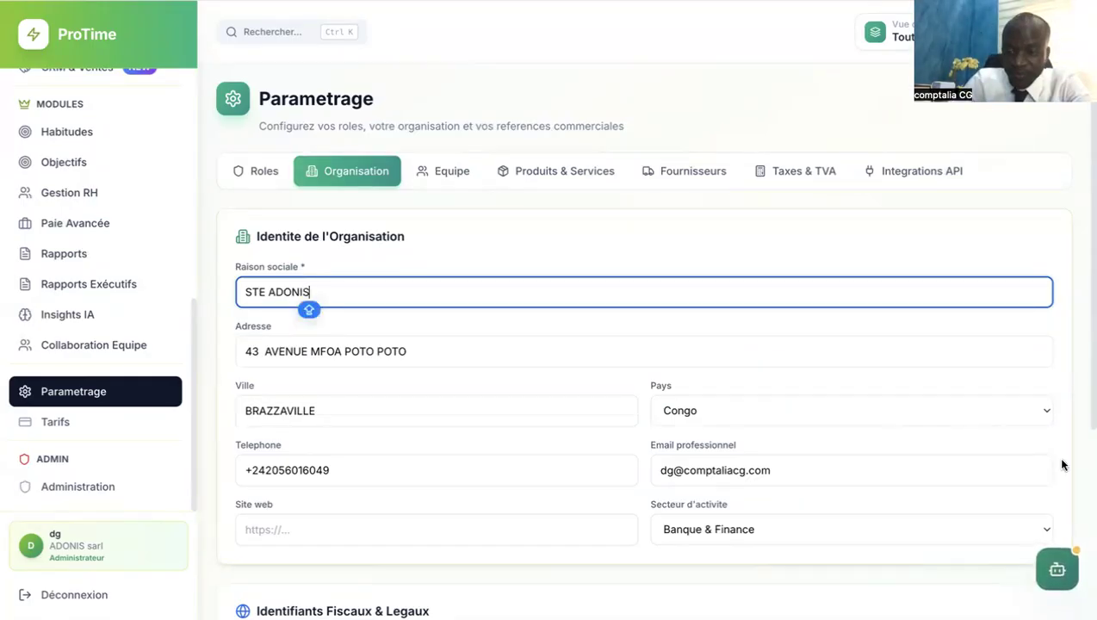
scroll(1085, 490, down, 3)
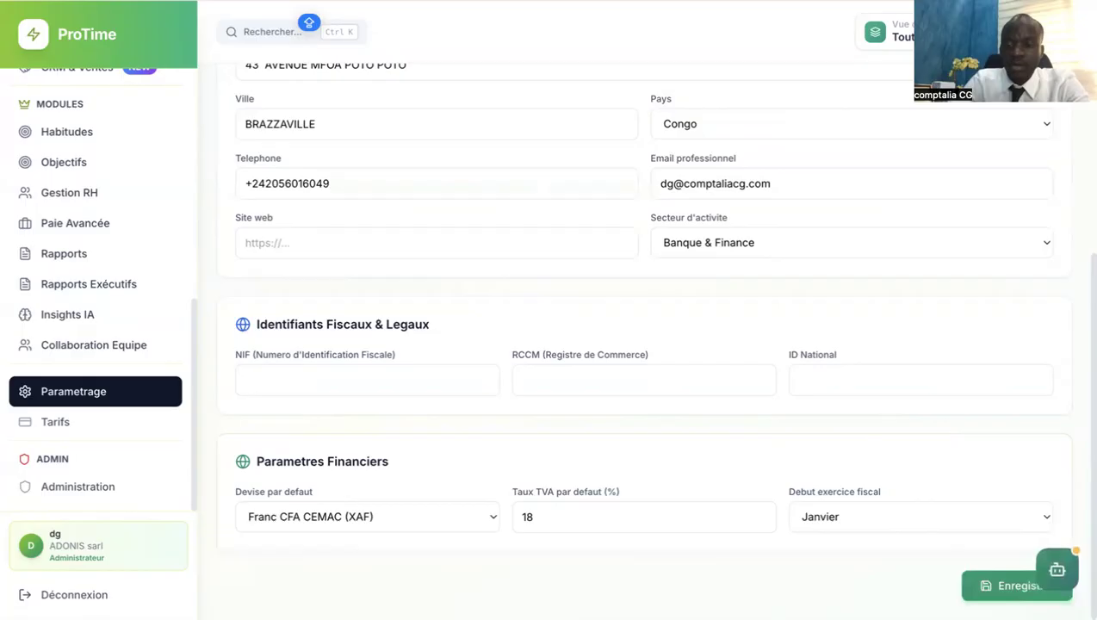
click(1012, 586)
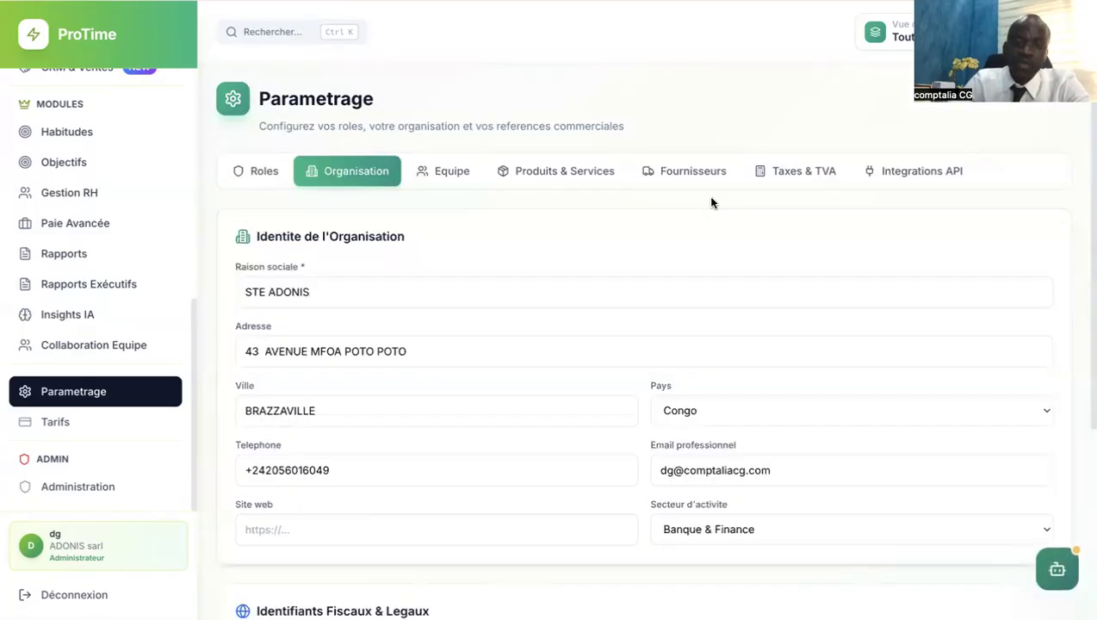
click(456, 181)
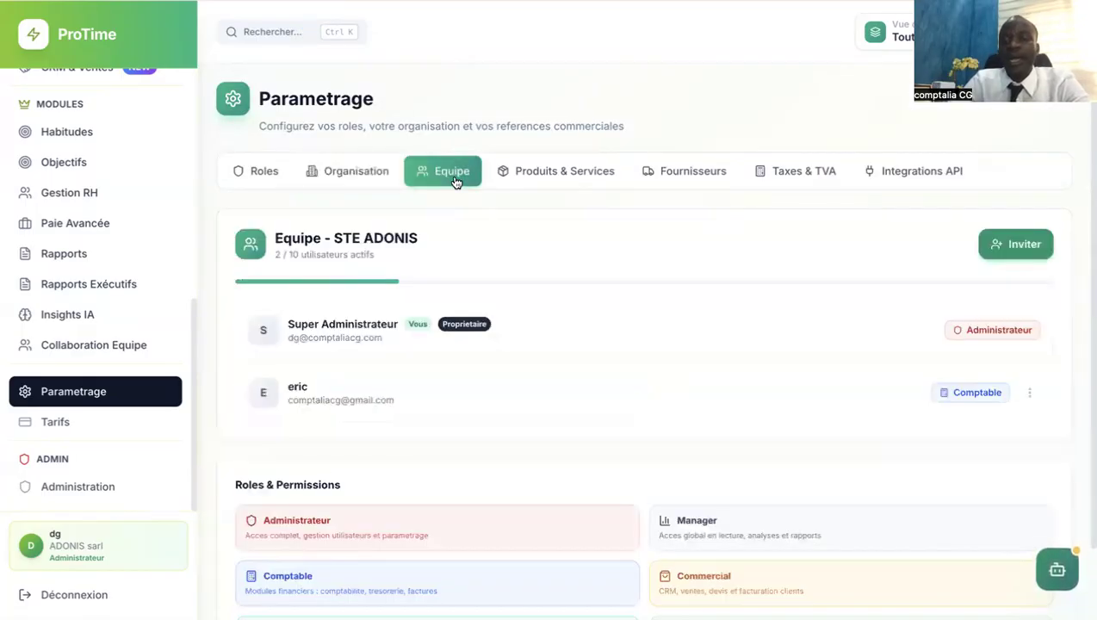
Start a member invitation, entering the invitee's e-mail address, and open the Role list.
click(985, 246)
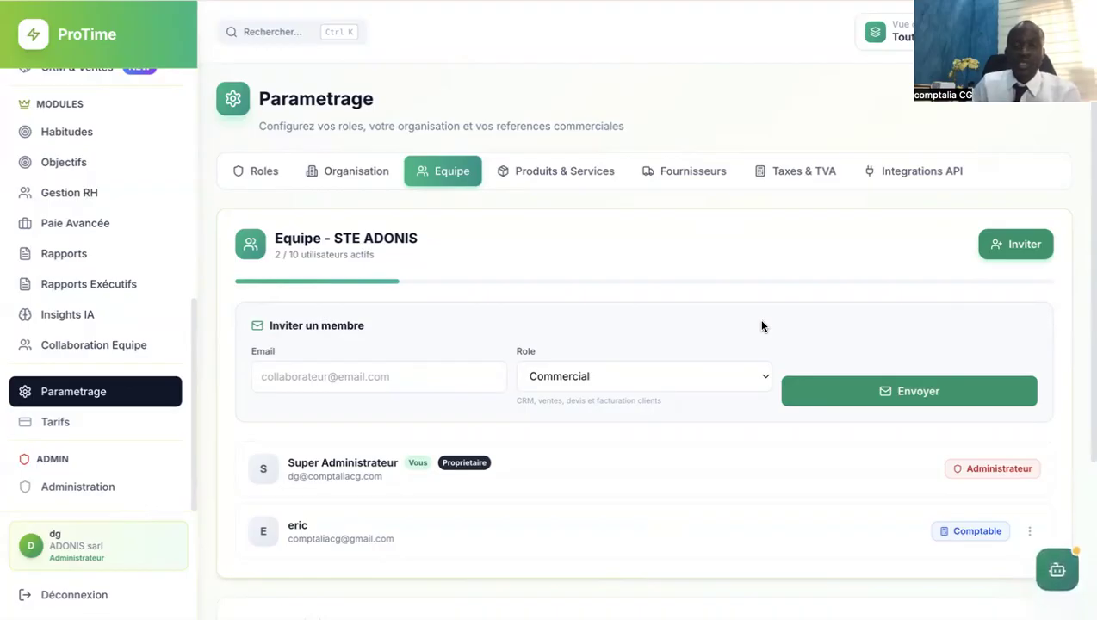
click(413, 383)
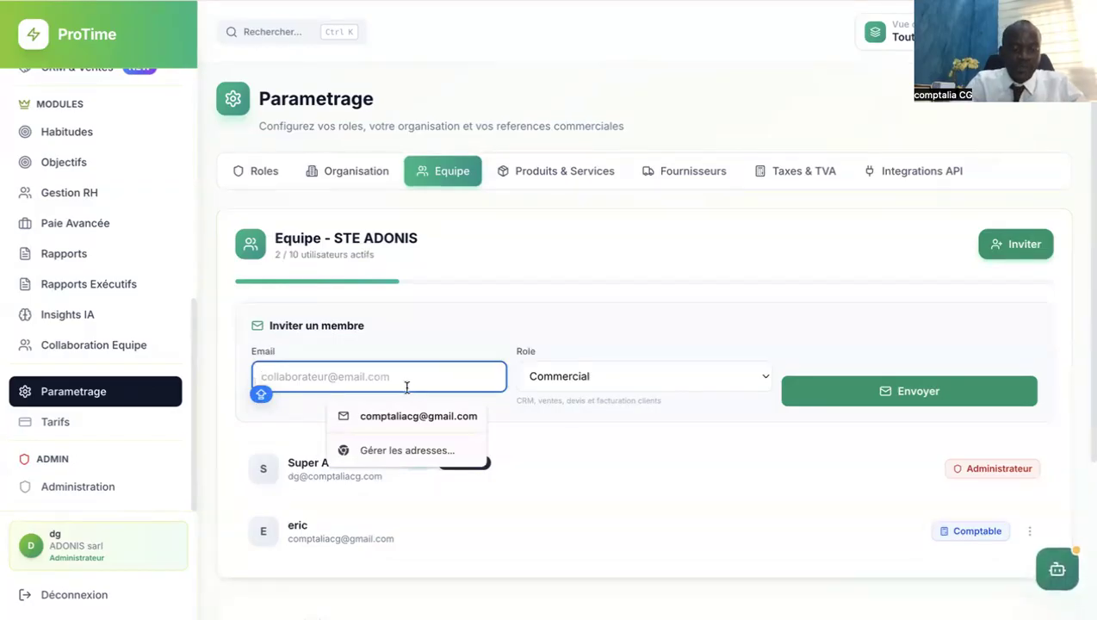
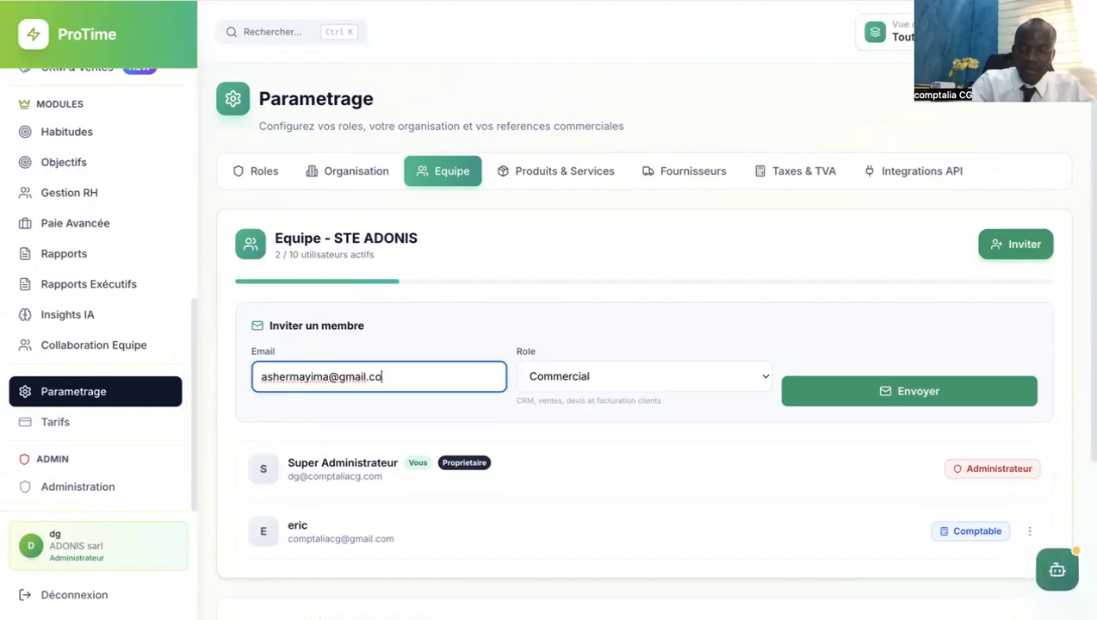
click(573, 376)
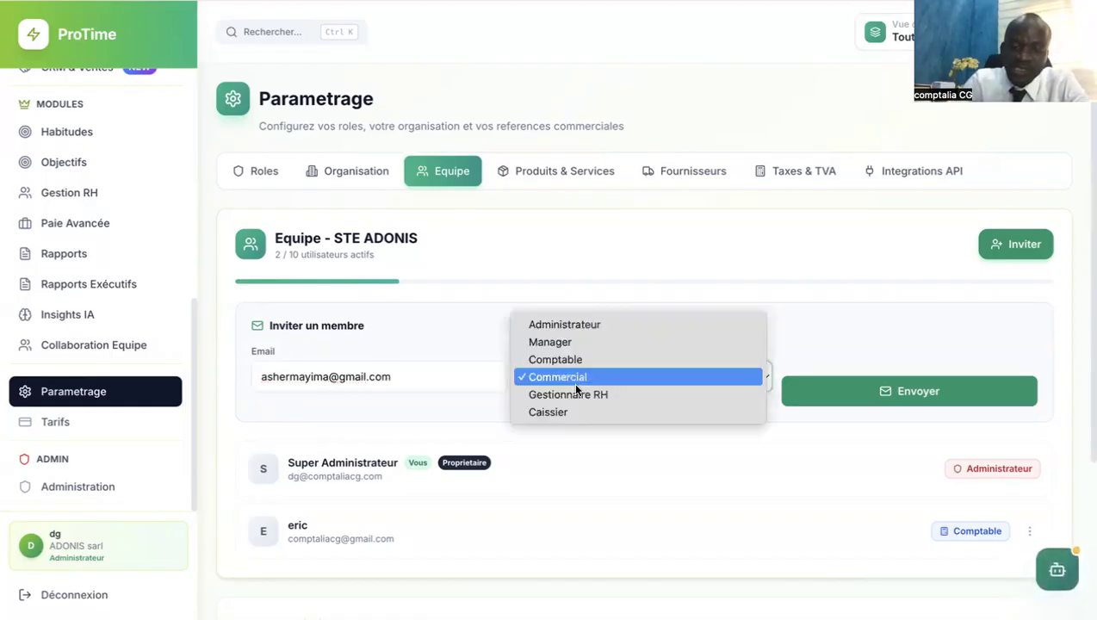
Invite the new member with the Caissier role, then go to the Tarifs page.
click(573, 413)
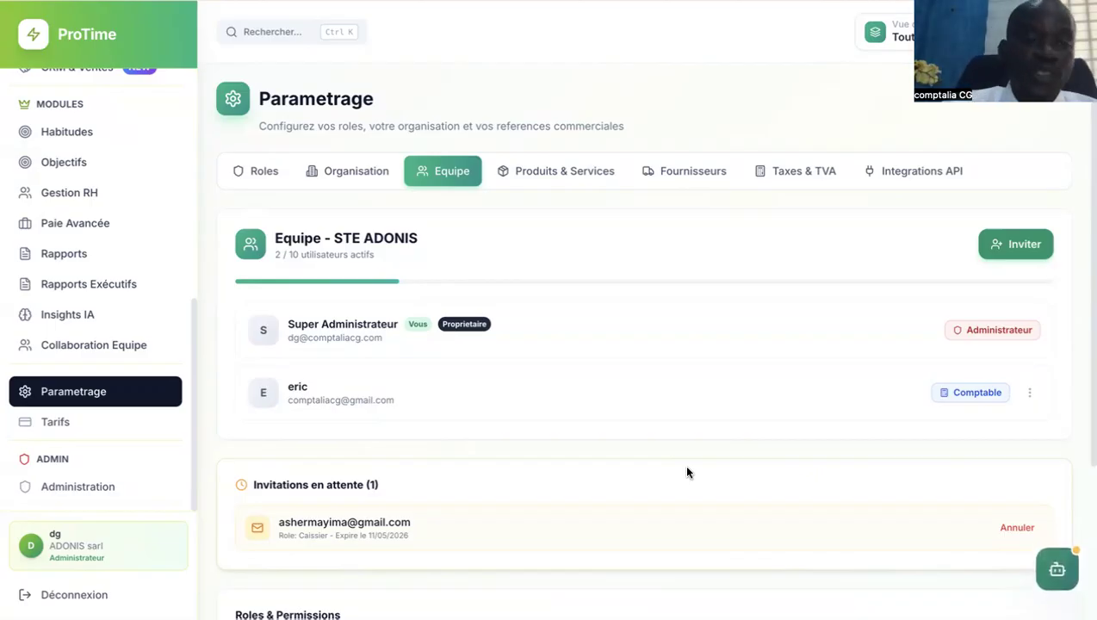
click(101, 438)
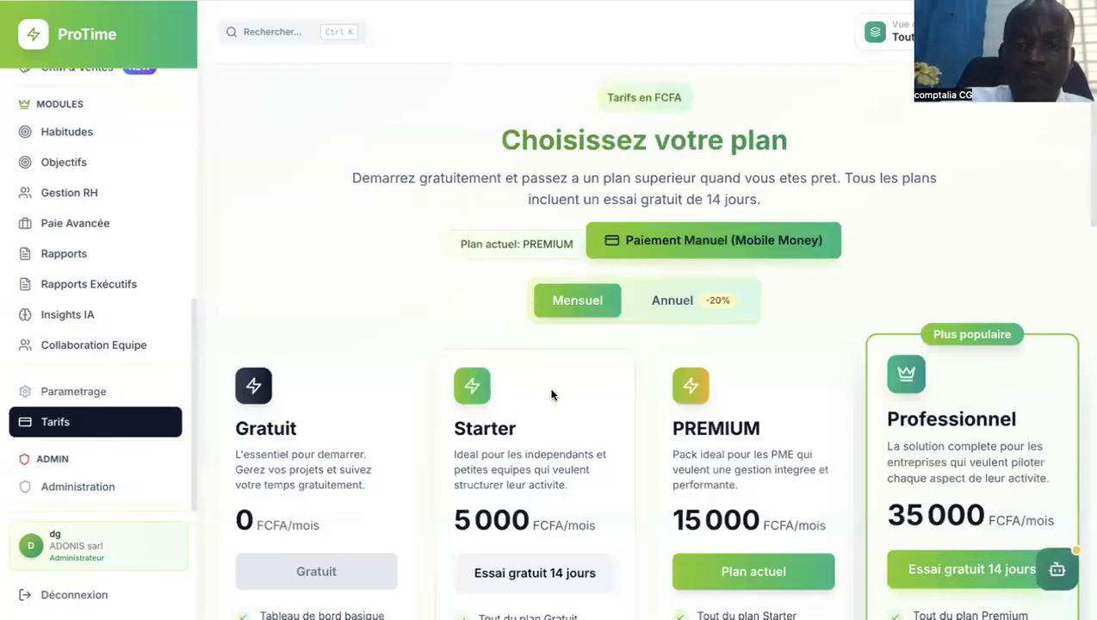
Switch the plans to annual billing and look over the 720 000 FCFA Entreprise plan.
click(672, 303)
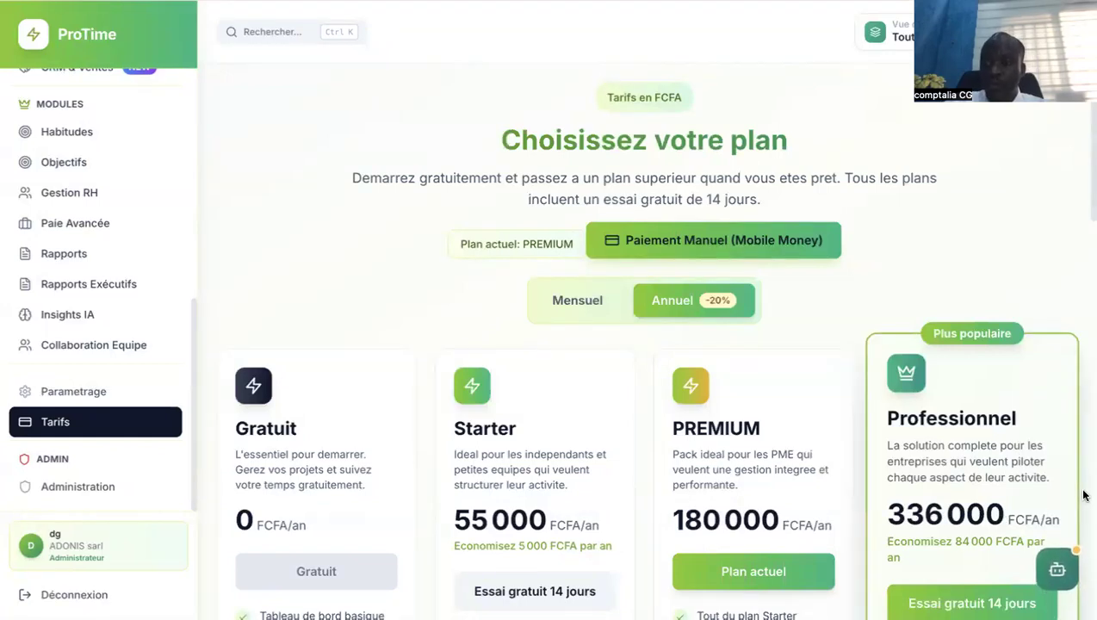
scroll(1085, 495, down, 5)
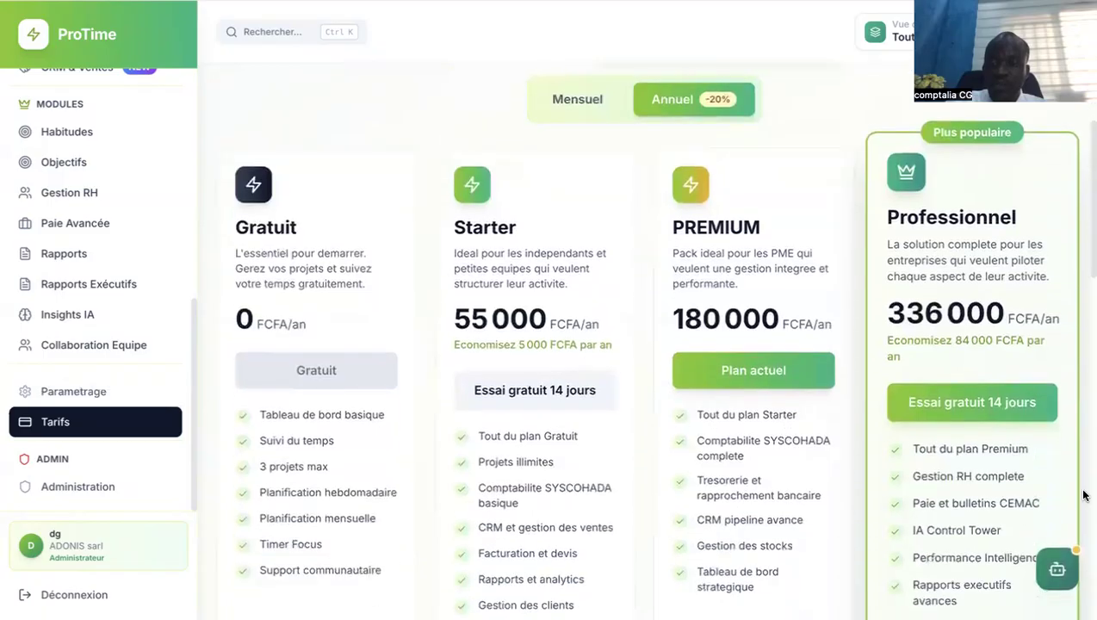
scroll(1085, 495, down, 4)
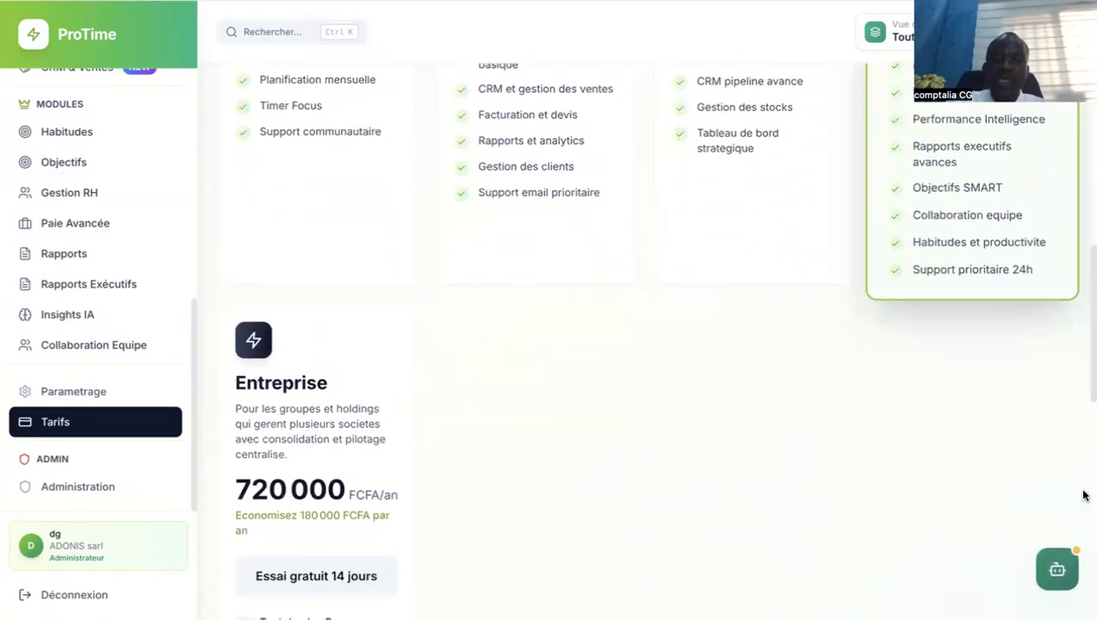
scroll(1085, 495, down, 1)
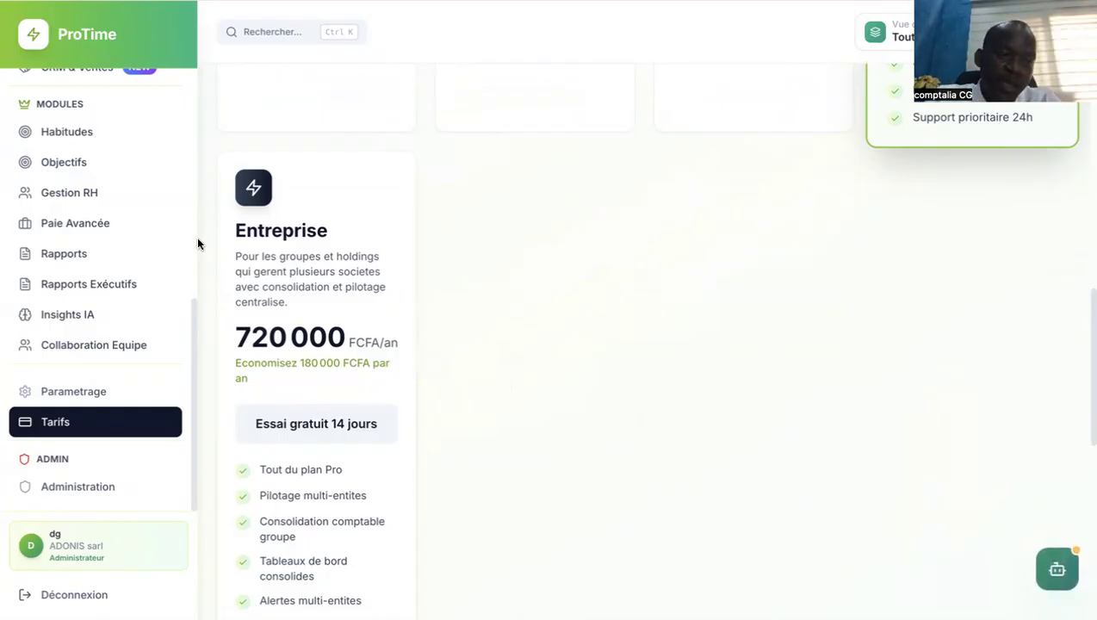
scroll(190, 237, up, 5)
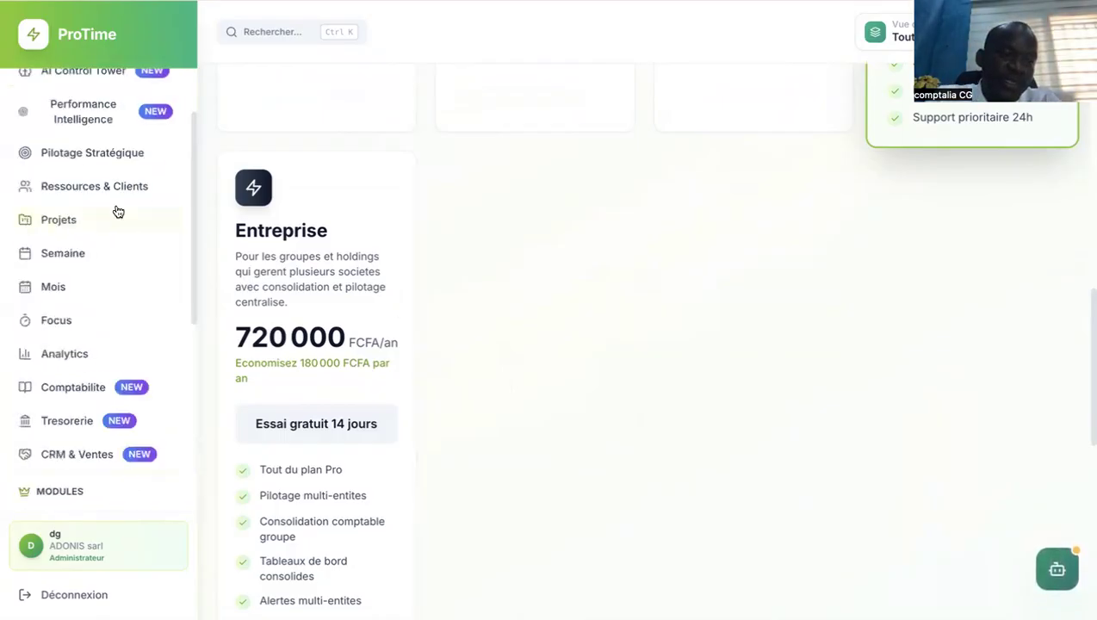
Go through Comptabilite to Tresorerie and open its Caisse overview.
click(103, 389)
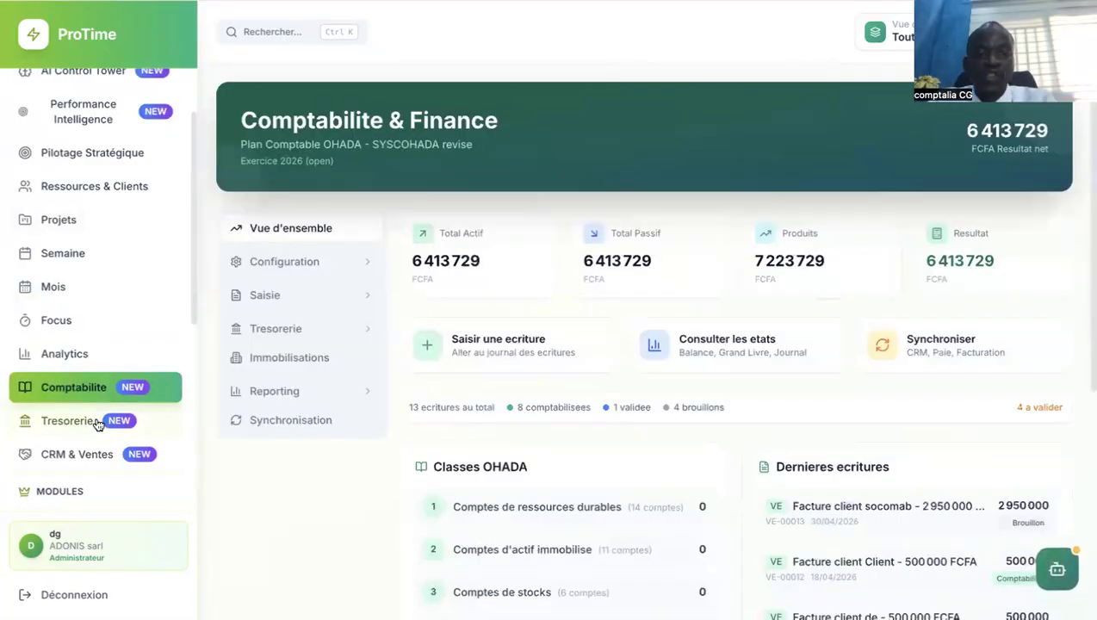
click(98, 422)
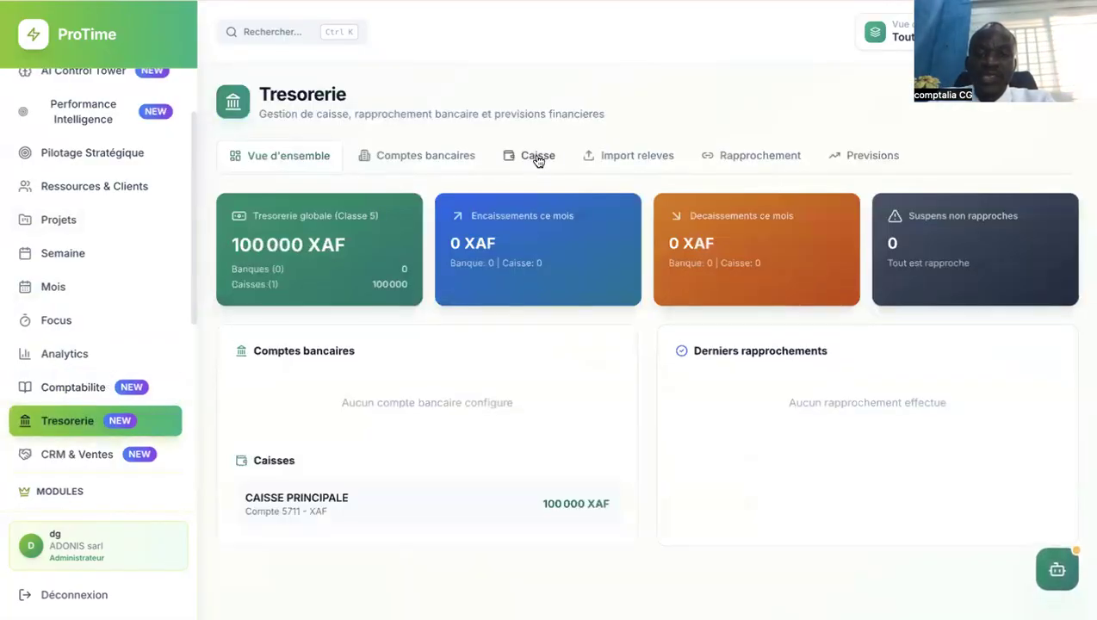
click(536, 160)
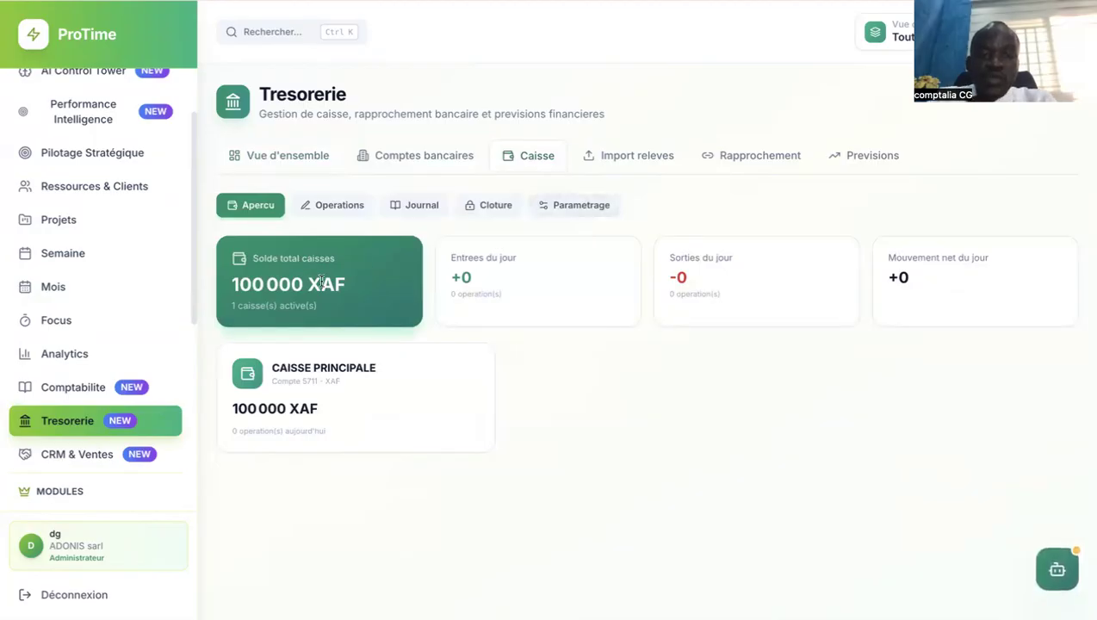
Start a CAISSE PRINCIPALE cash expense of 35000 for 'paiement facture internet'.
click(337, 207)
click(471, 357)
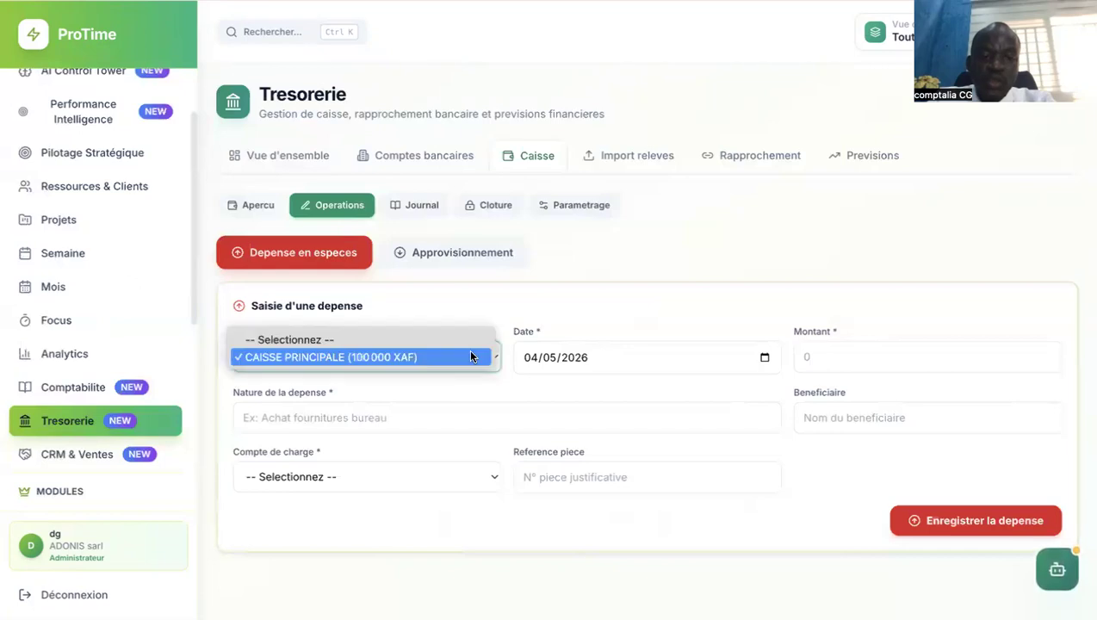
click(470, 356)
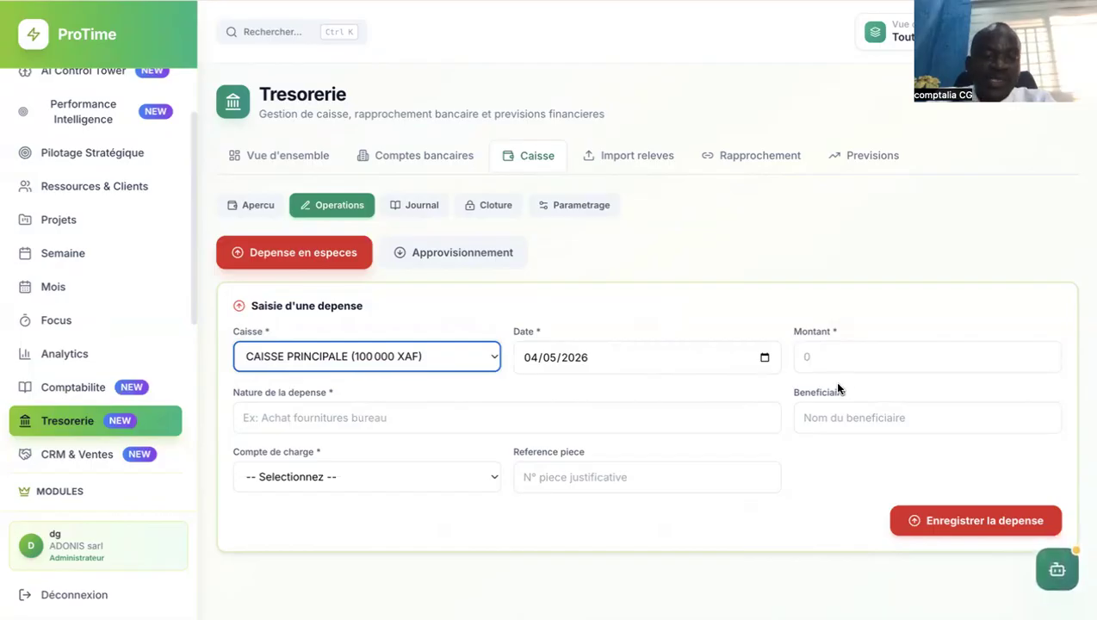
click(835, 360)
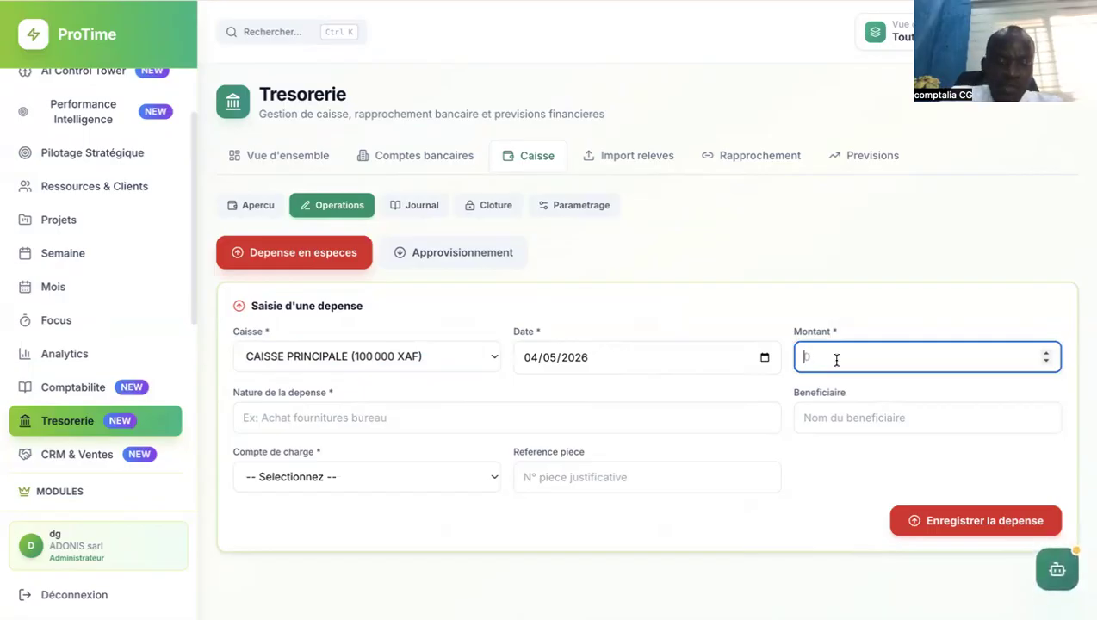
text(3)
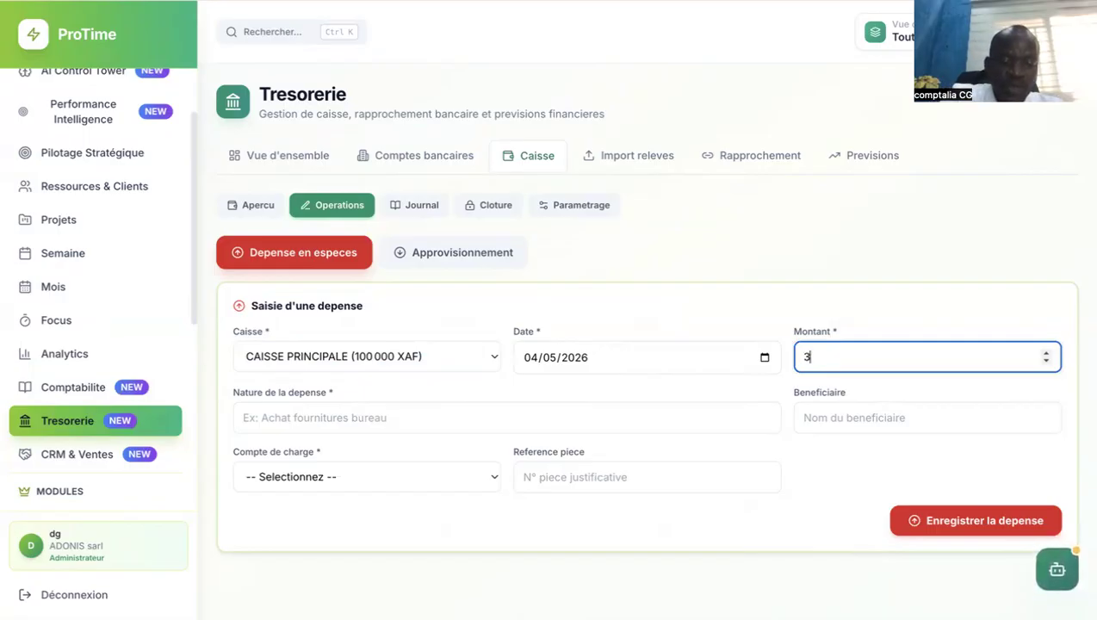
text(5000)
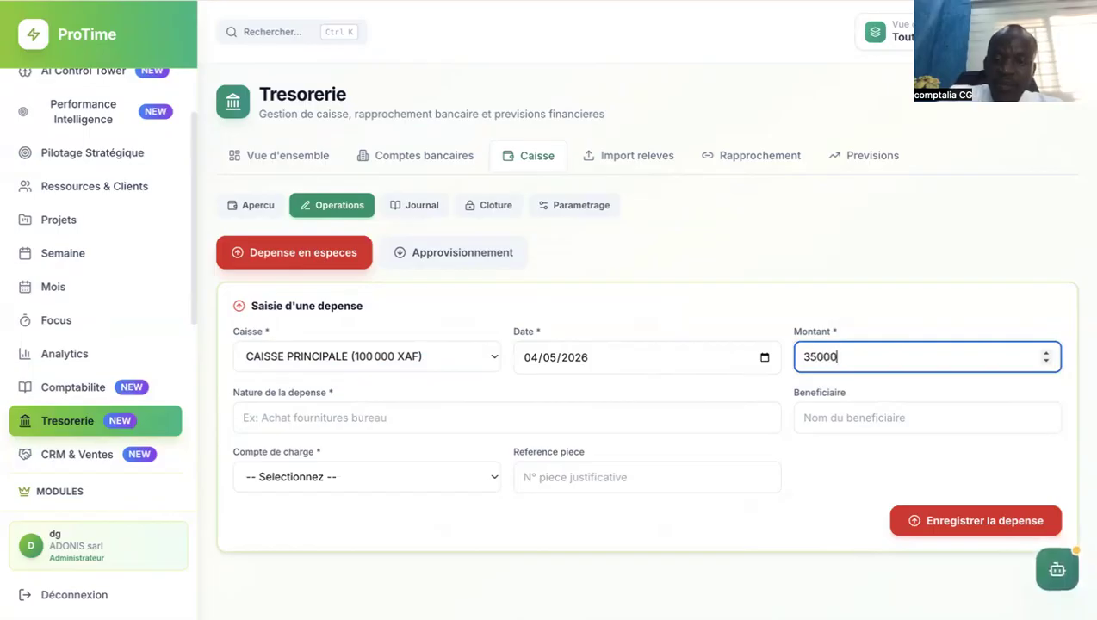
click(433, 422)
text(paiement )
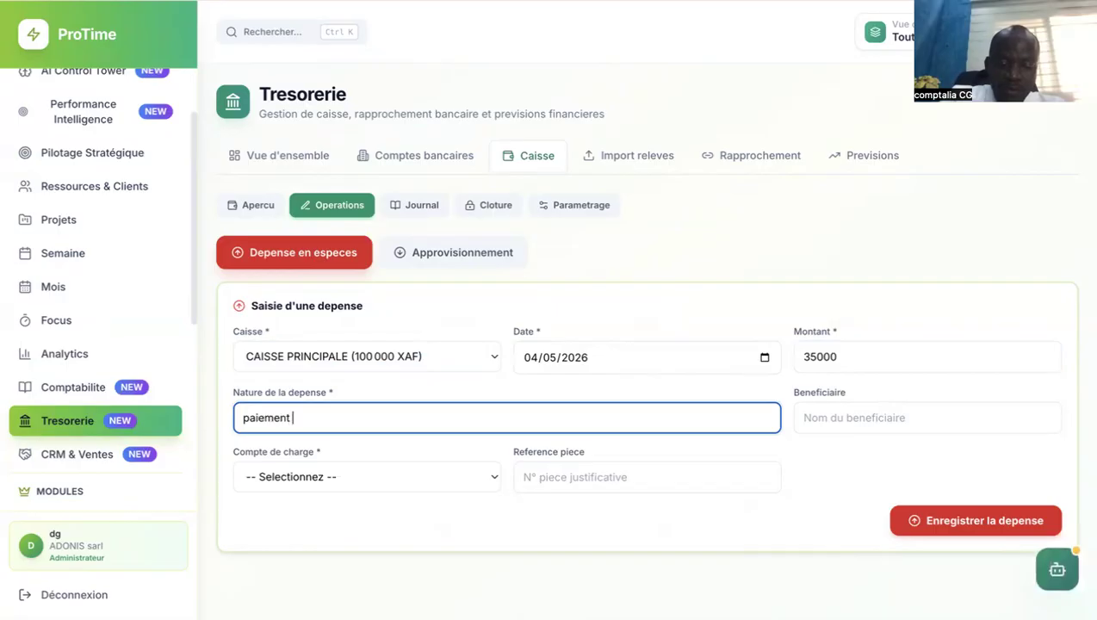
text(facture int)
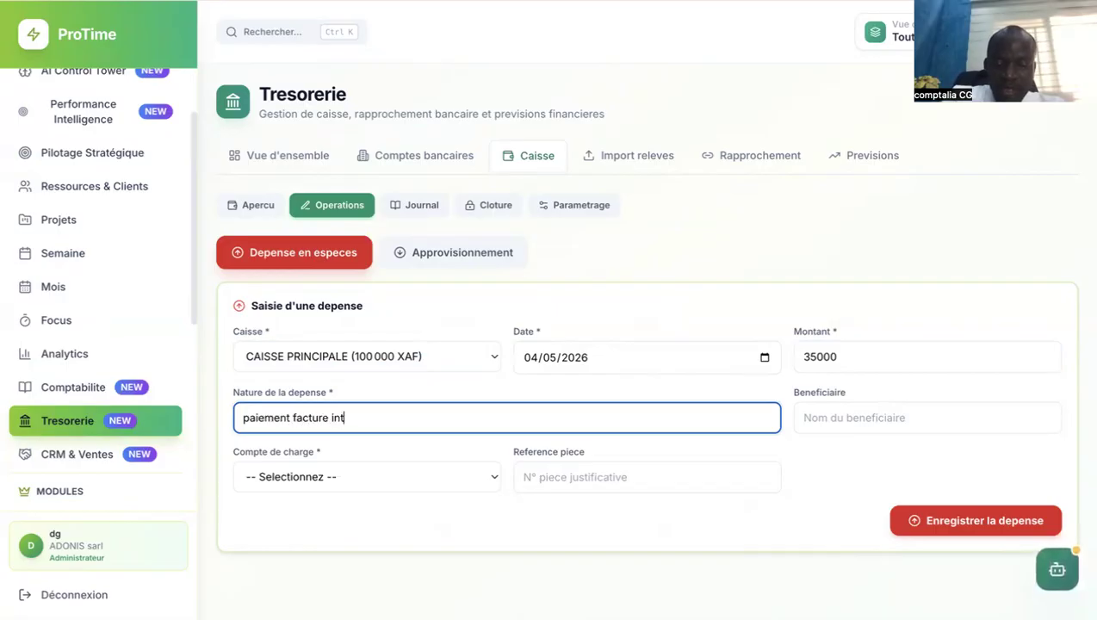
text(ernet)
Set the expense account 605000 - Autres achats, reference FACTURE N 10, beneficiary CANAL BOX.
click(503, 476)
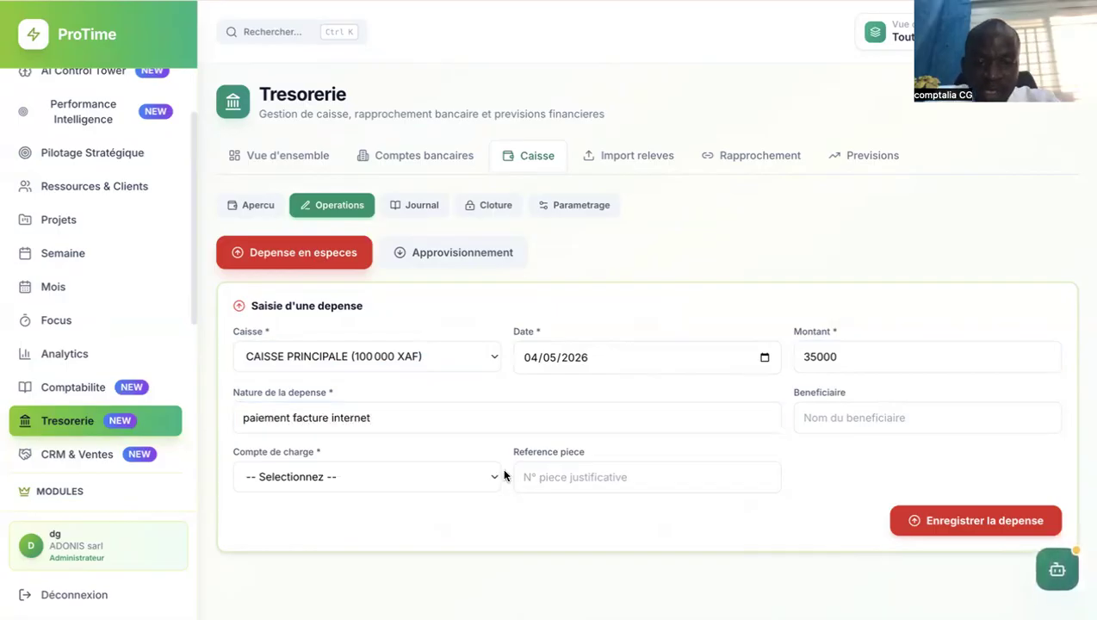
click(473, 482)
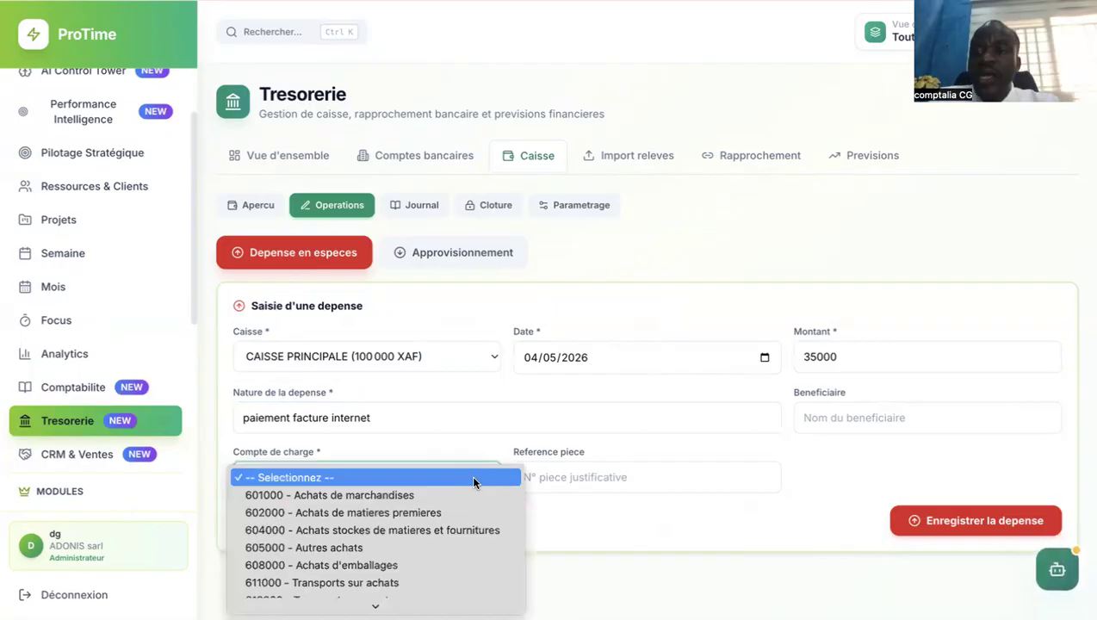
click(435, 548)
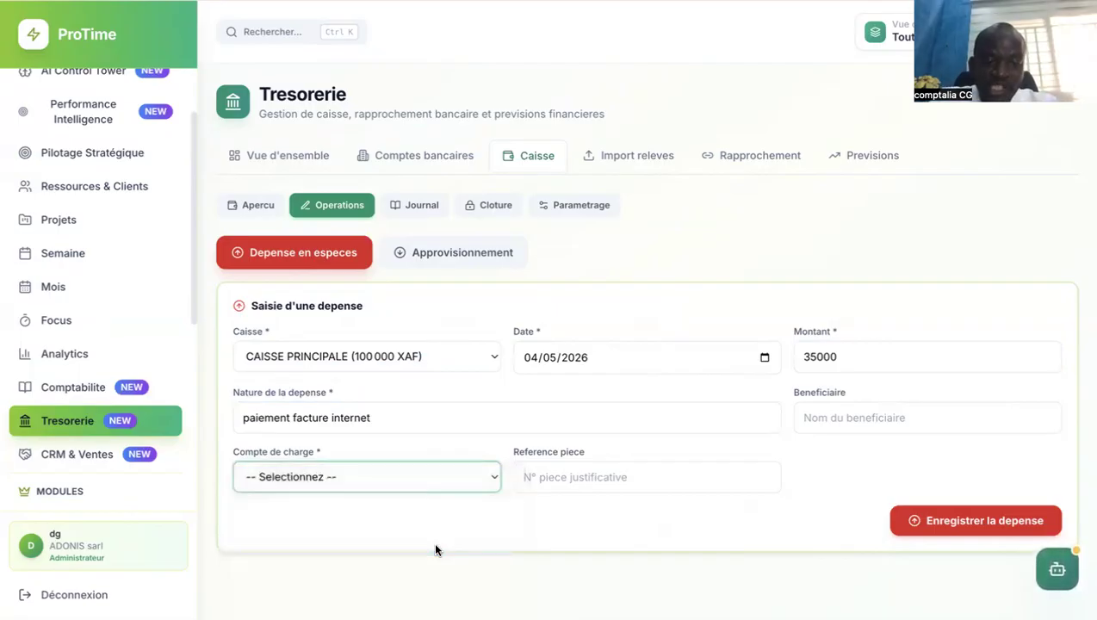
click(609, 470)
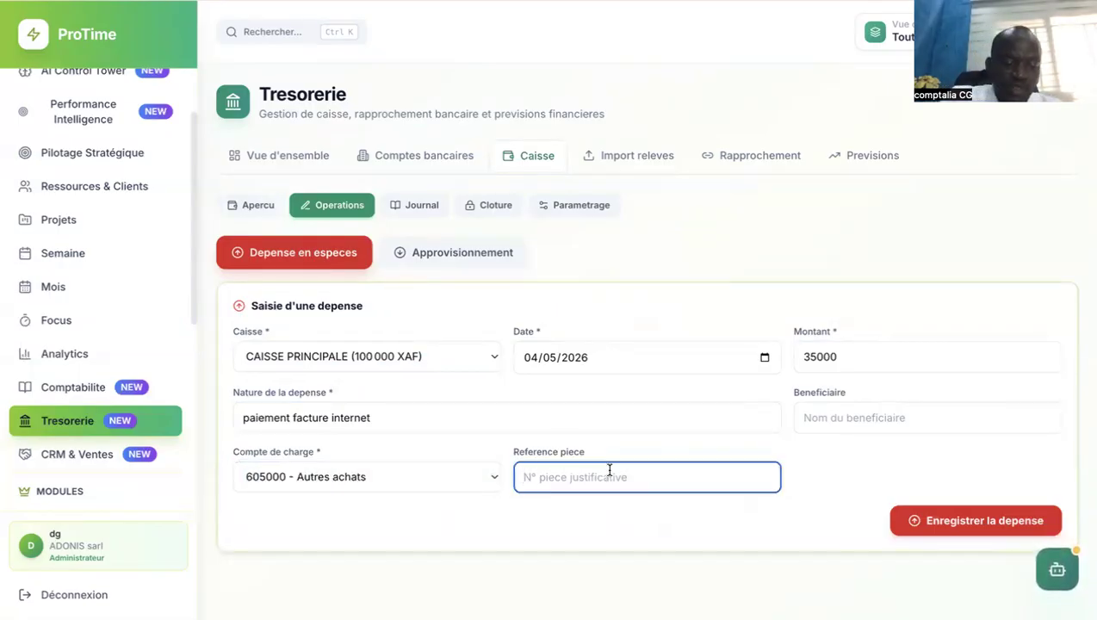
text(FACT)
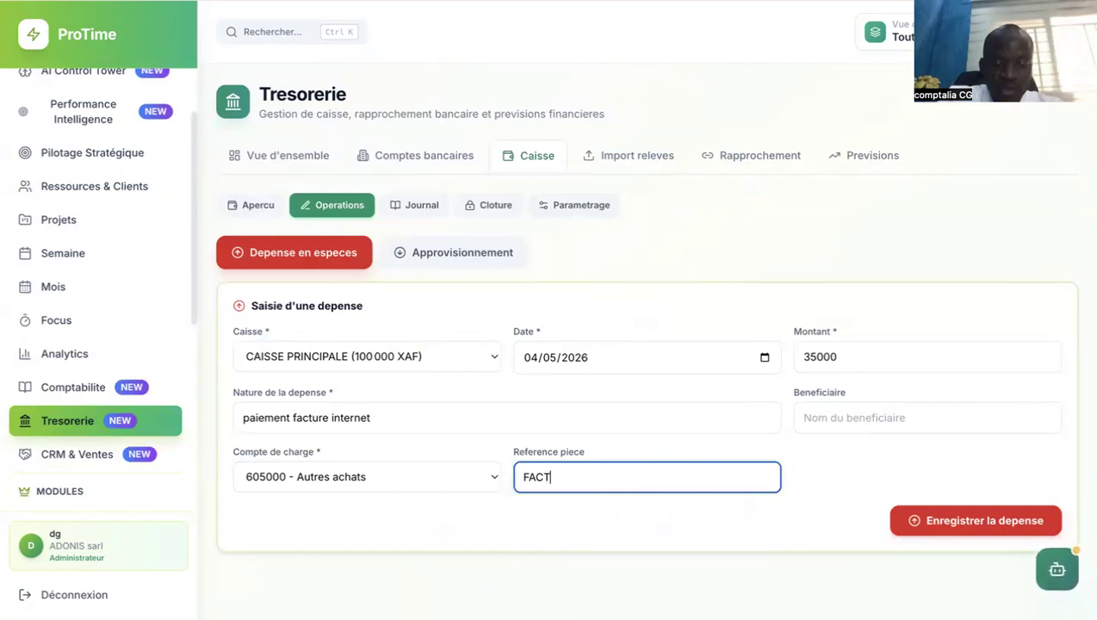
text(UR -E)
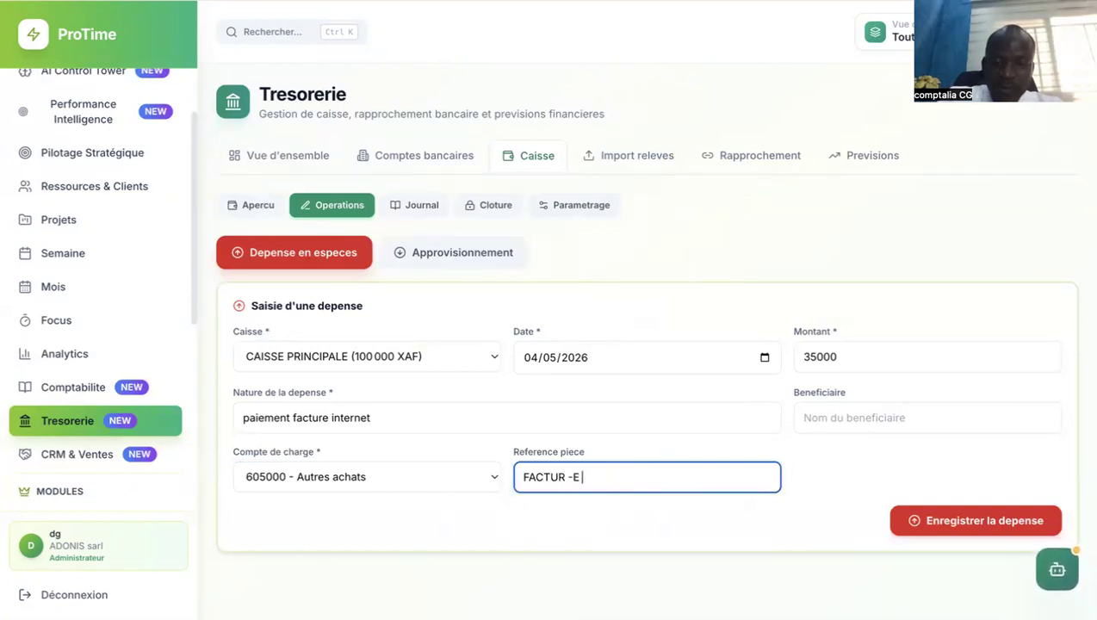
key(BackSpace)
key(BackSpace)
key(BackSpace)
key(BackSpace)
text(E  N)
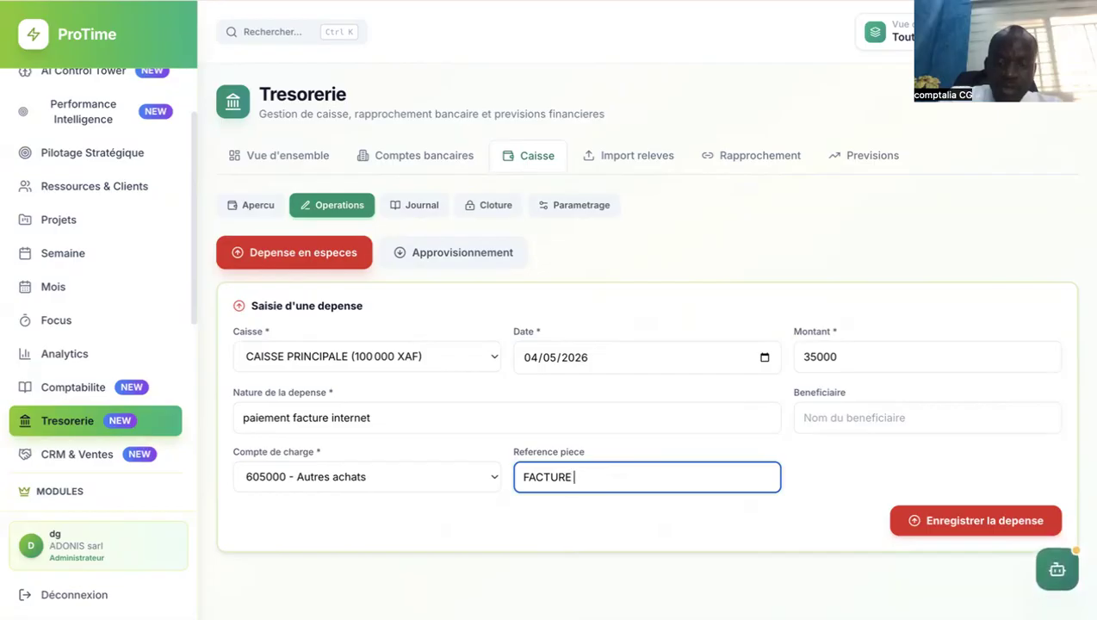
text( 10)
click(850, 419)
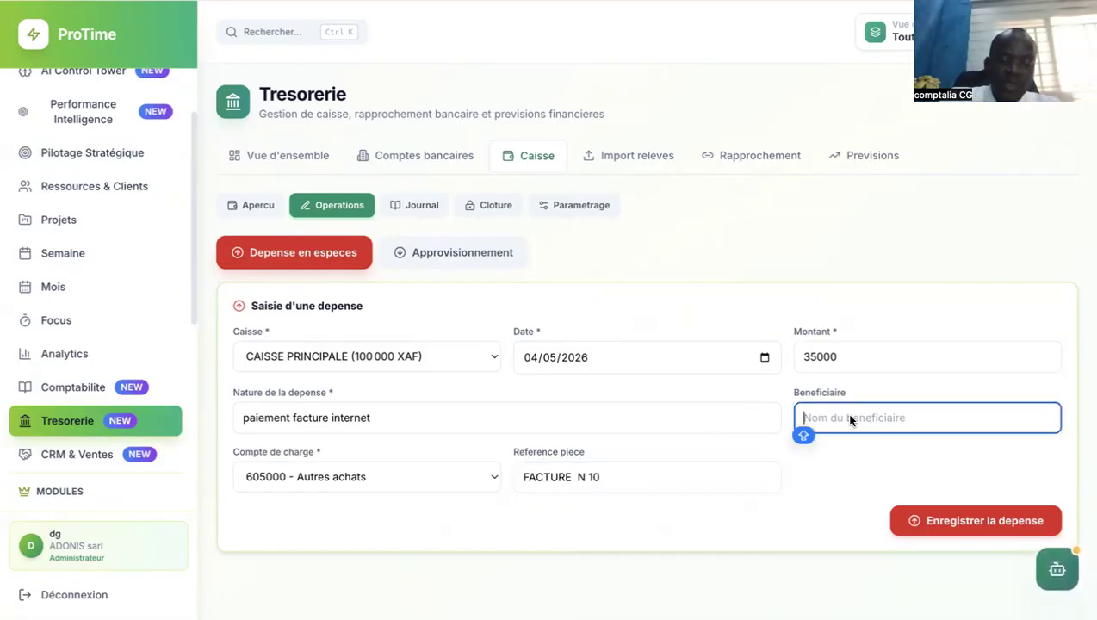
text(CANA)
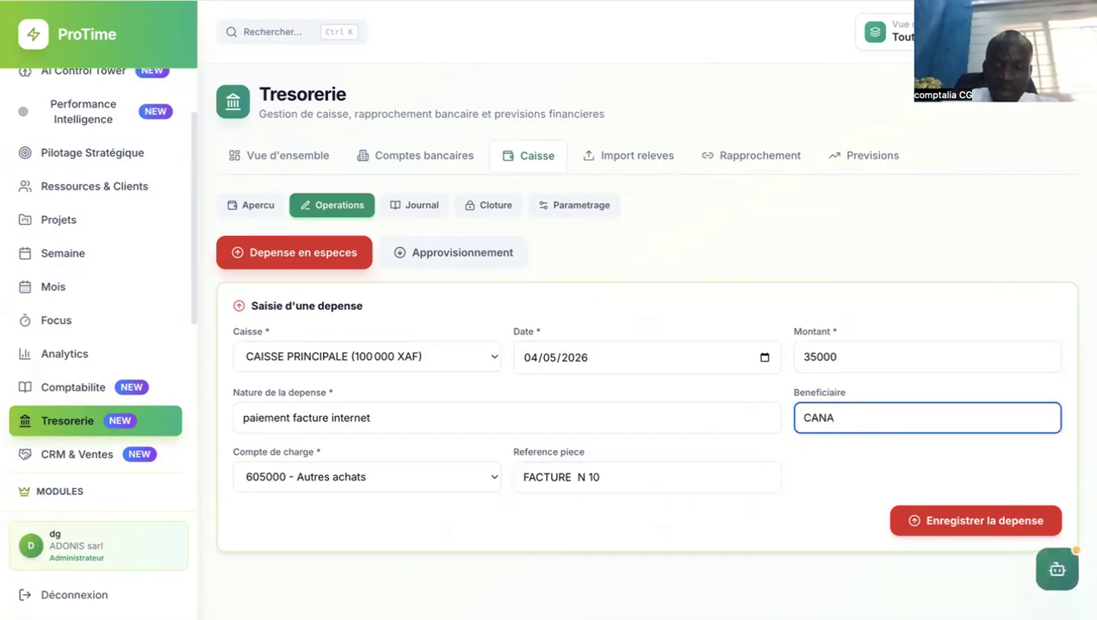
text(L BOX)
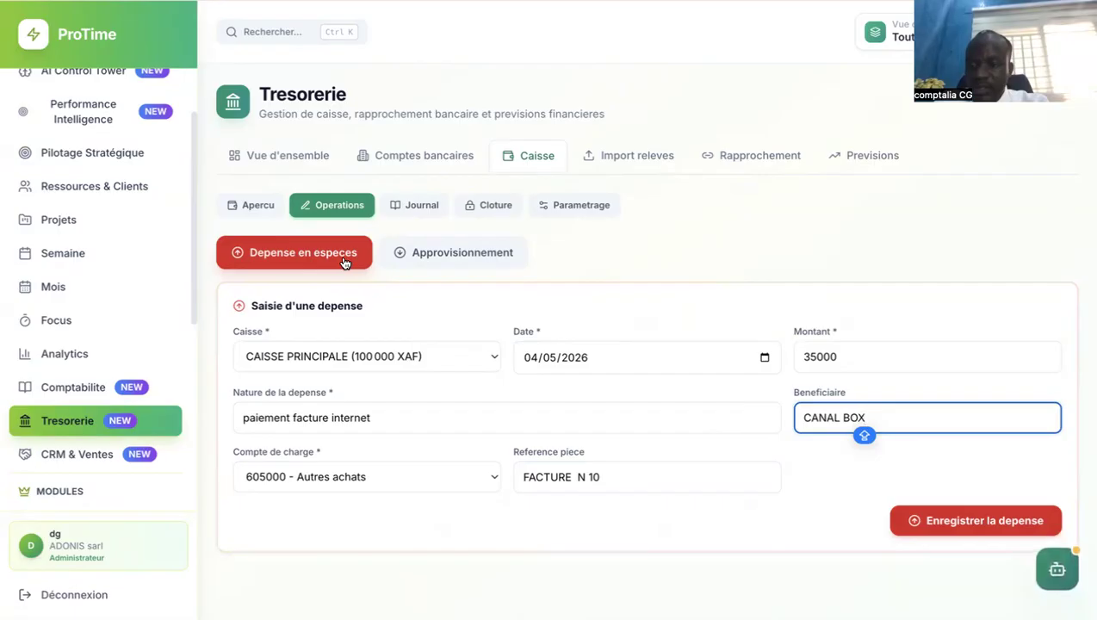
Save the 35,000 XAF internet bill expense and check the main cash box now shows 65,000 XAF.
click(954, 525)
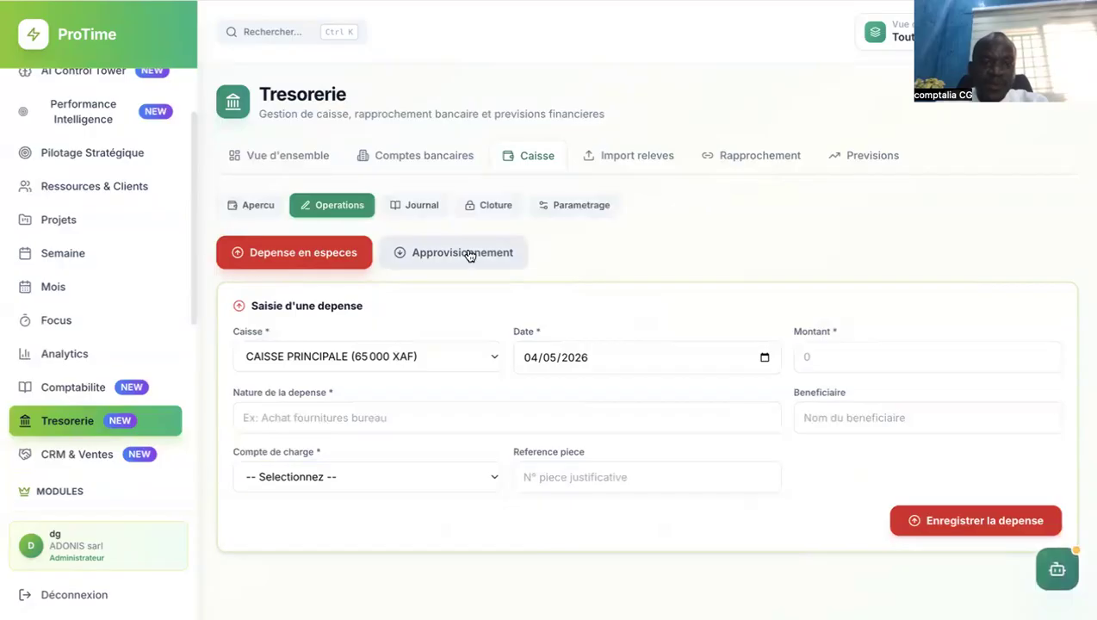
click(252, 205)
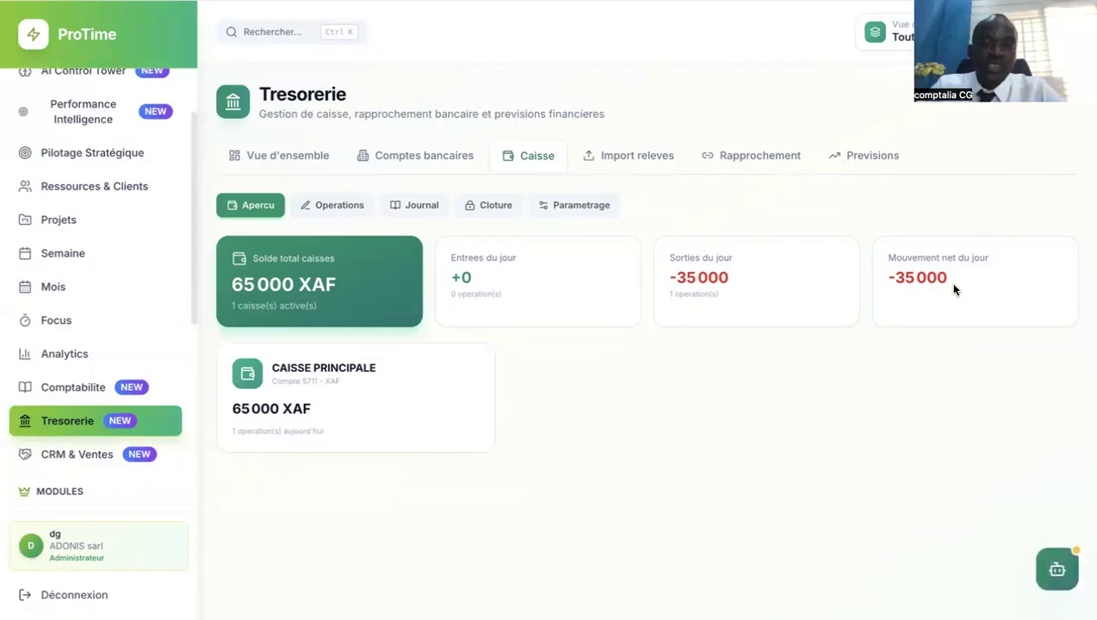
click(398, 206)
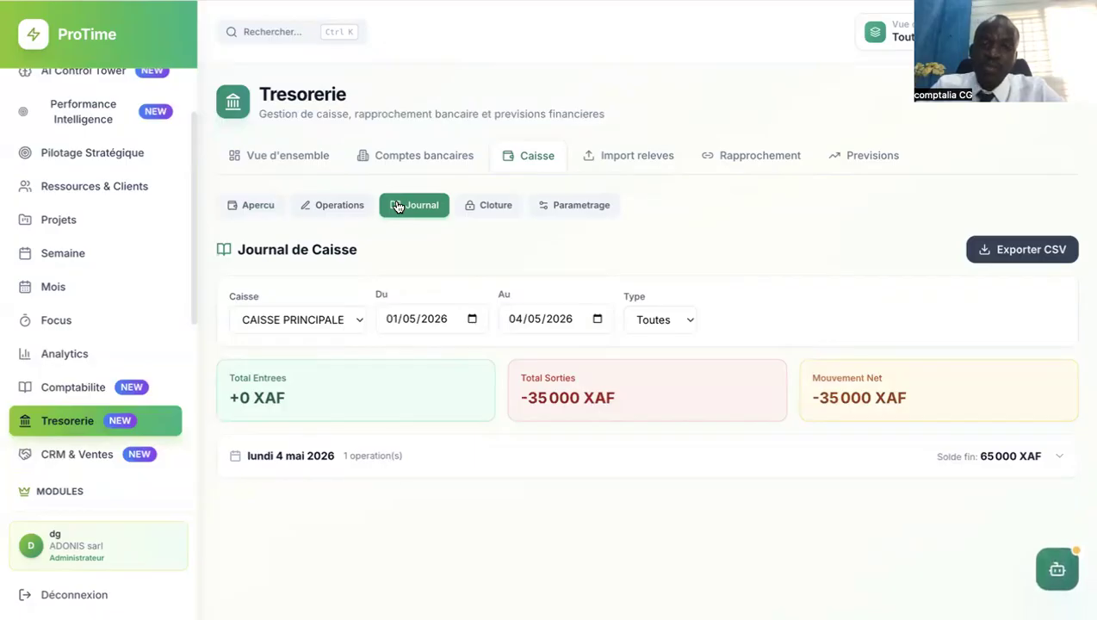
Set the cash journal start date to 1 March 2026, covering 01/03/2026 to 04/05/2026.
click(472, 320)
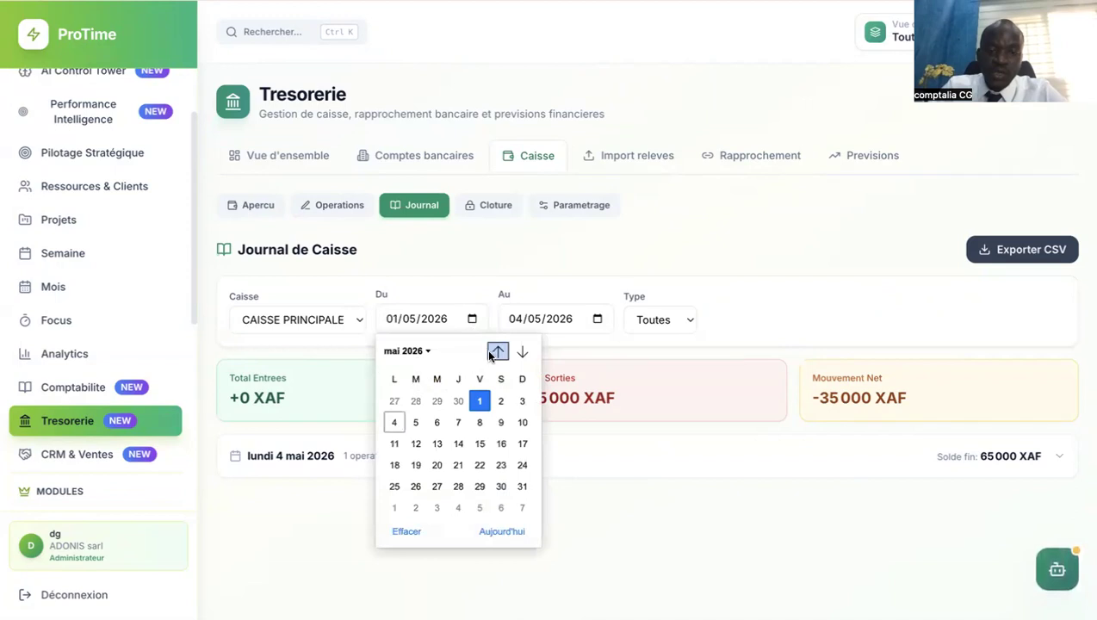
click(497, 352)
click(497, 352)
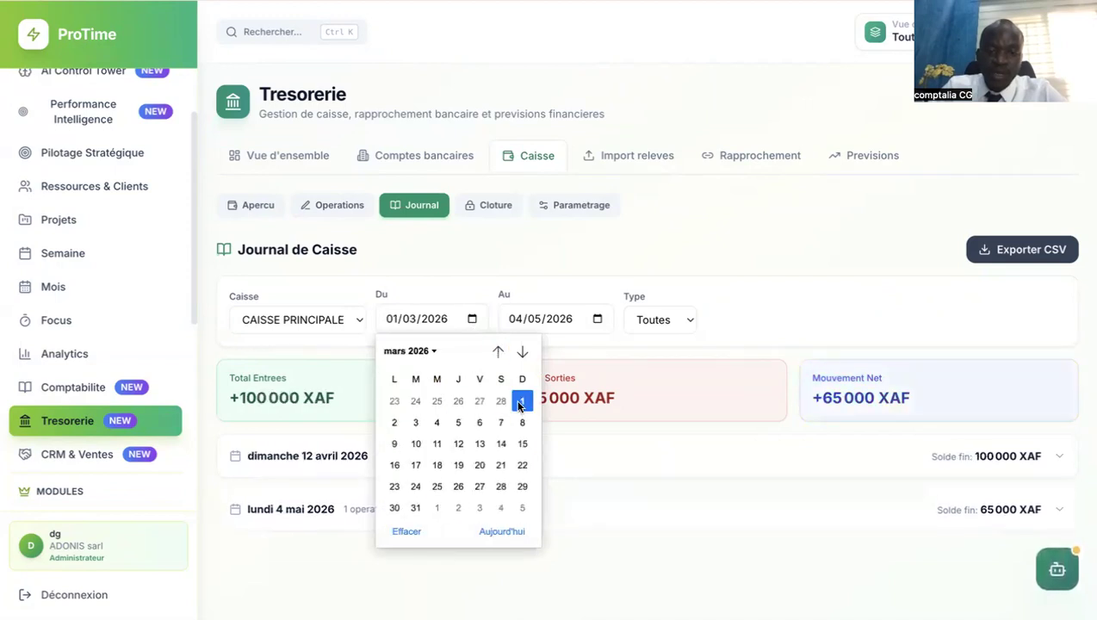
click(521, 401)
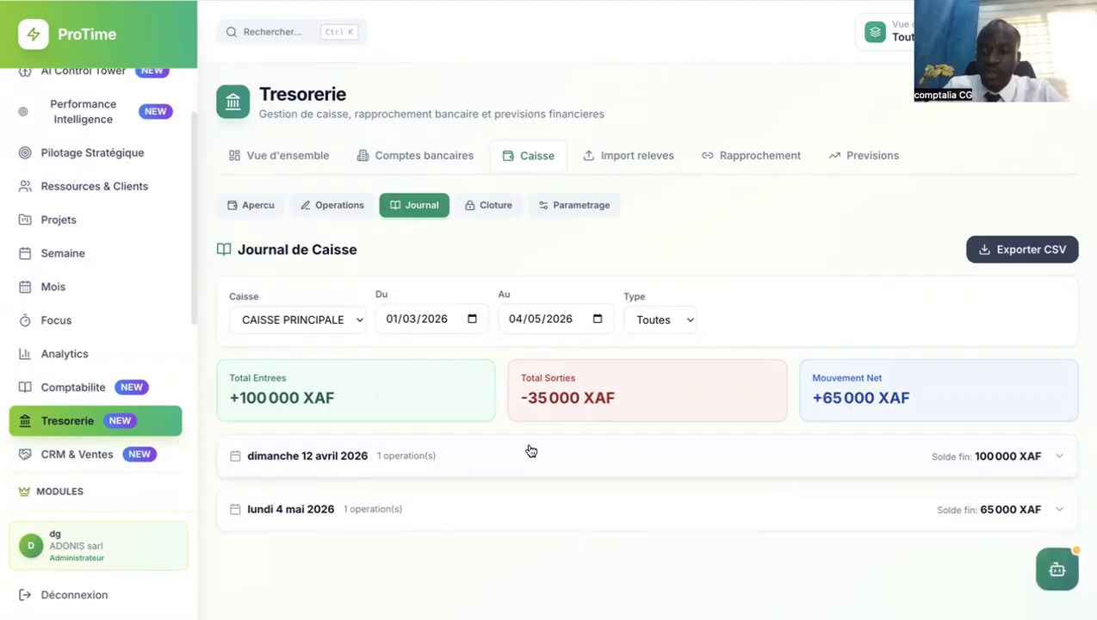
Expand the 4 May 2026 journal day to show the -35,000 internet bill payment.
click(350, 508)
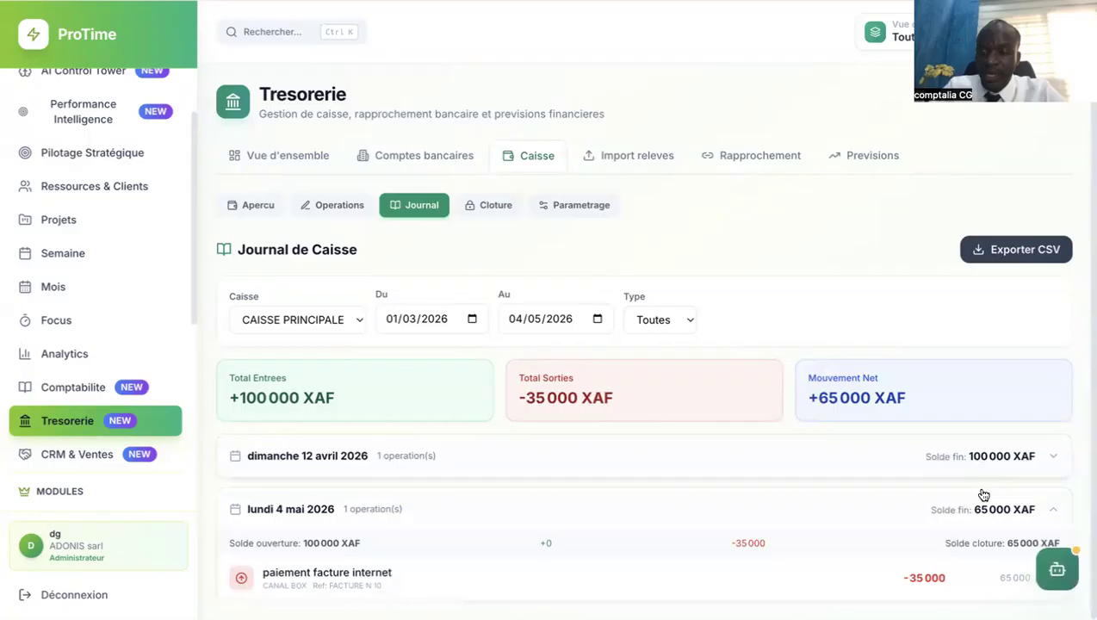
key(Down)
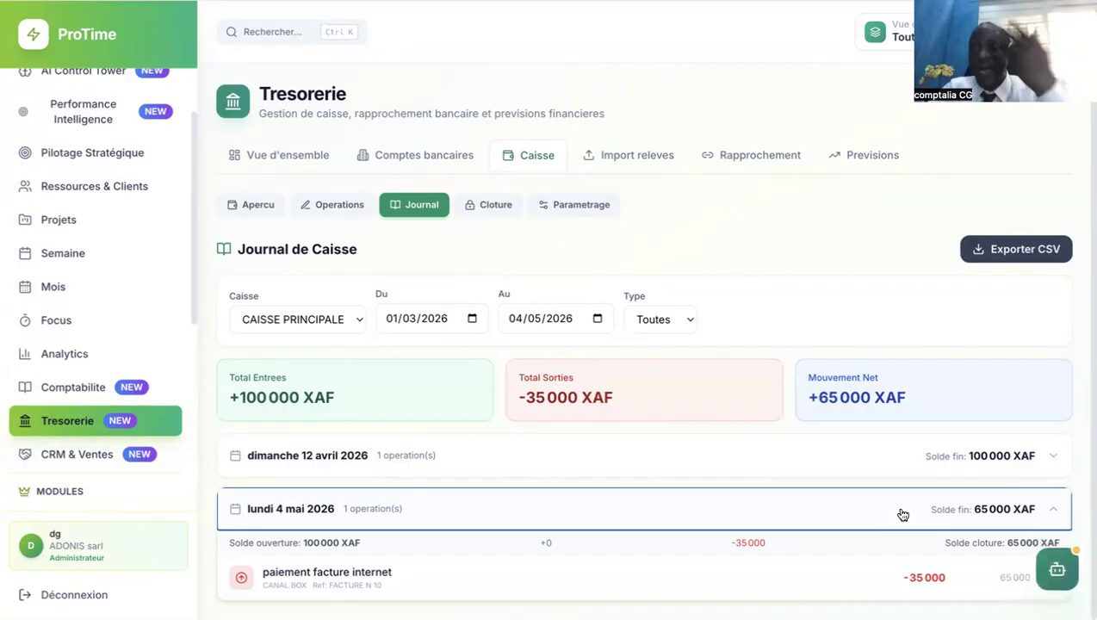
click(488, 208)
Switch to a new cash supply entry and start typing its reason.
click(329, 209)
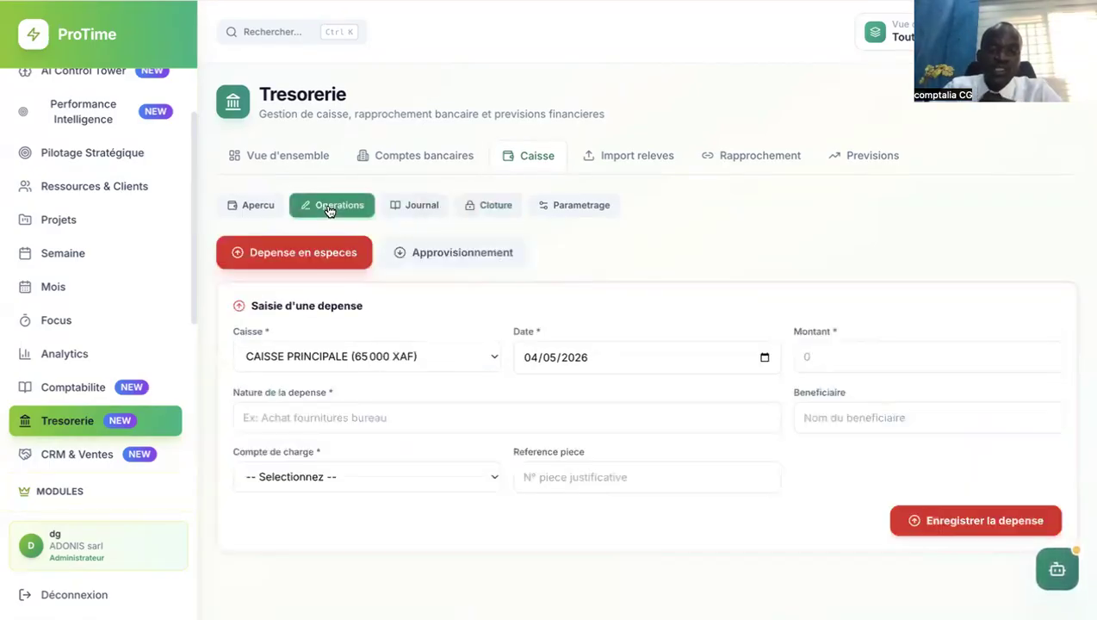
click(436, 255)
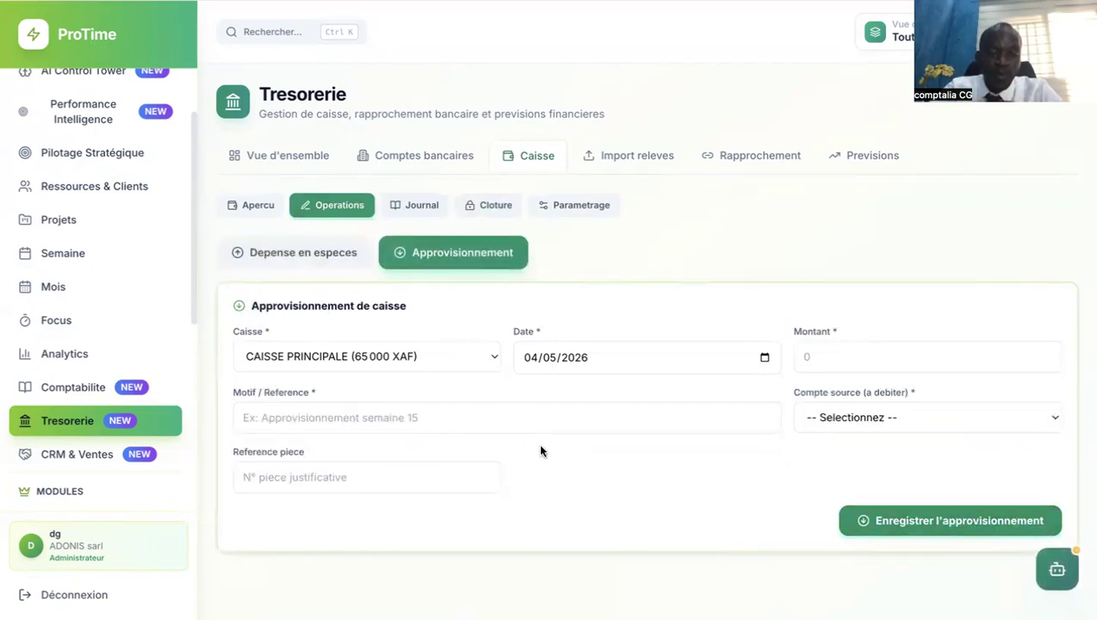
click(512, 428)
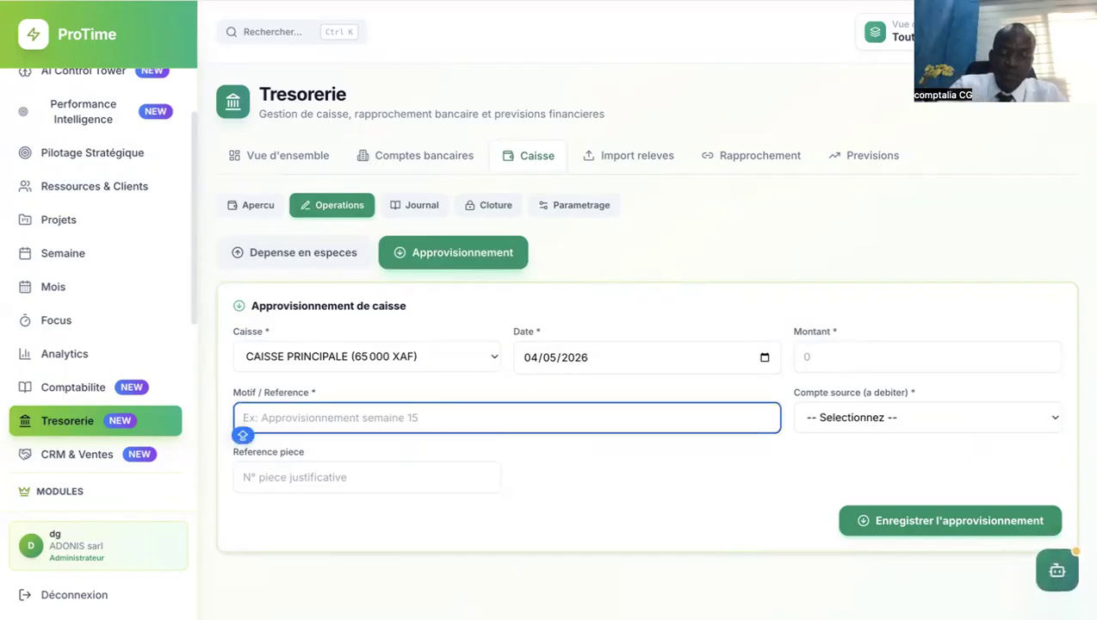
text(APPROVI)
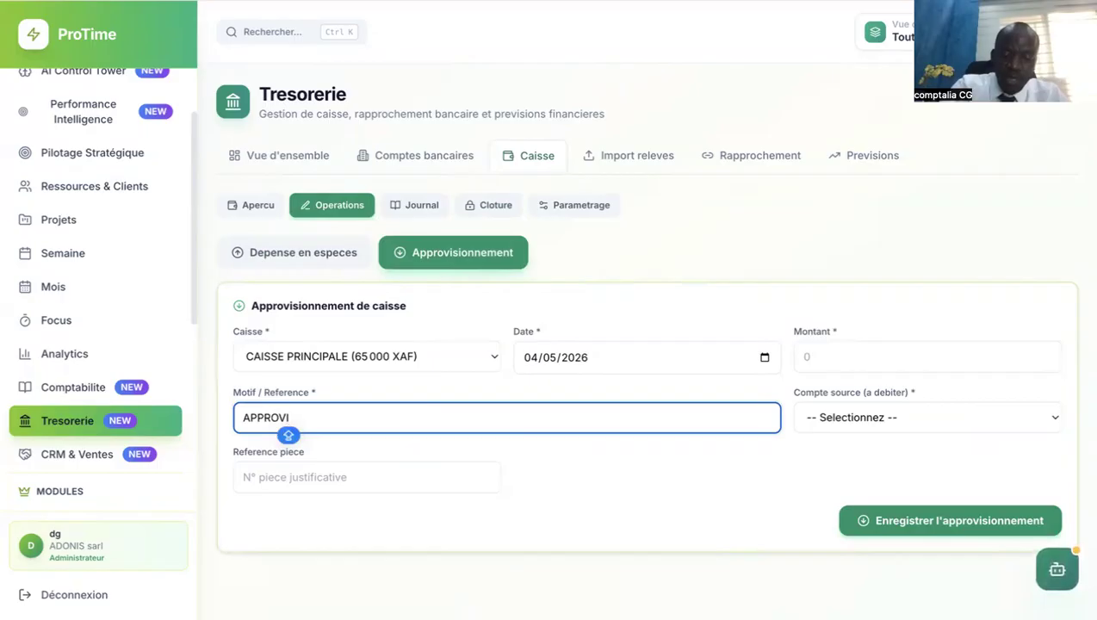
text(SIONNE)
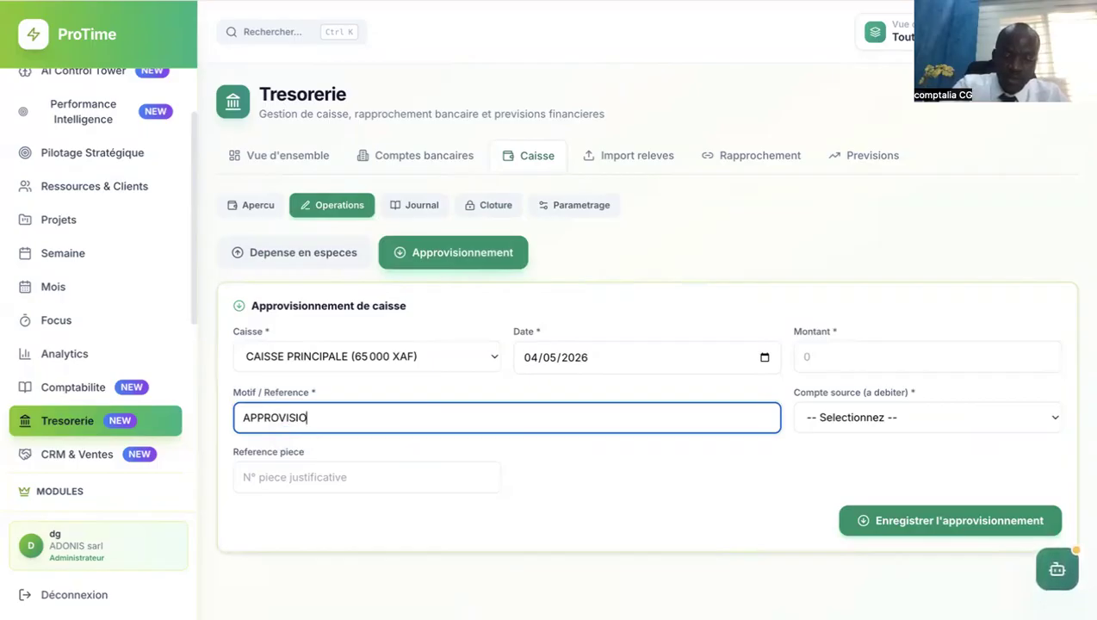
Rewrite the supply reason, ending with 'REGLET CLENT'.
key(BackSpace)
key(BackSpace)
key(BackSpace)
key(BackSpace)
key(BackSpace)
key(BackSpace)
key(BackSpace)
key(BackSpace)
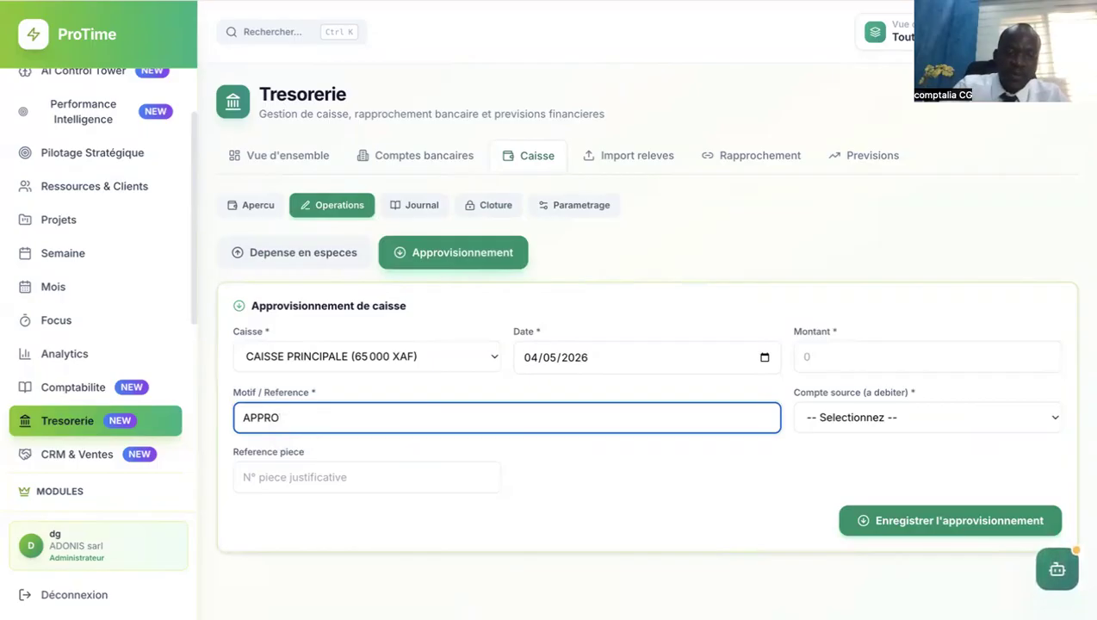
text(. CAO)
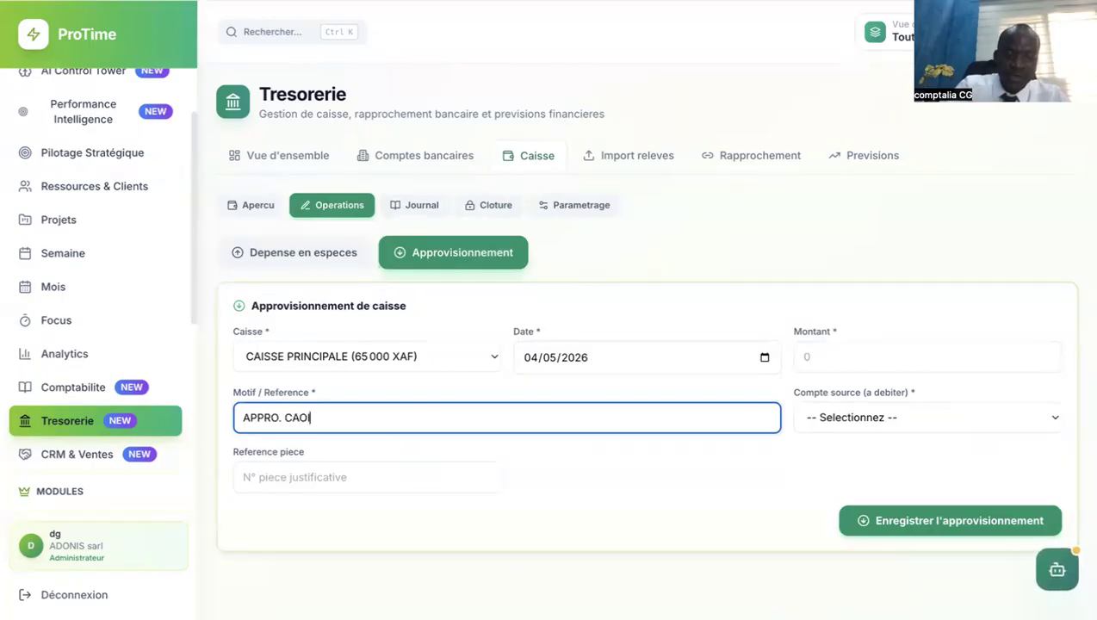
key(BackSpace)
text(ISSE)
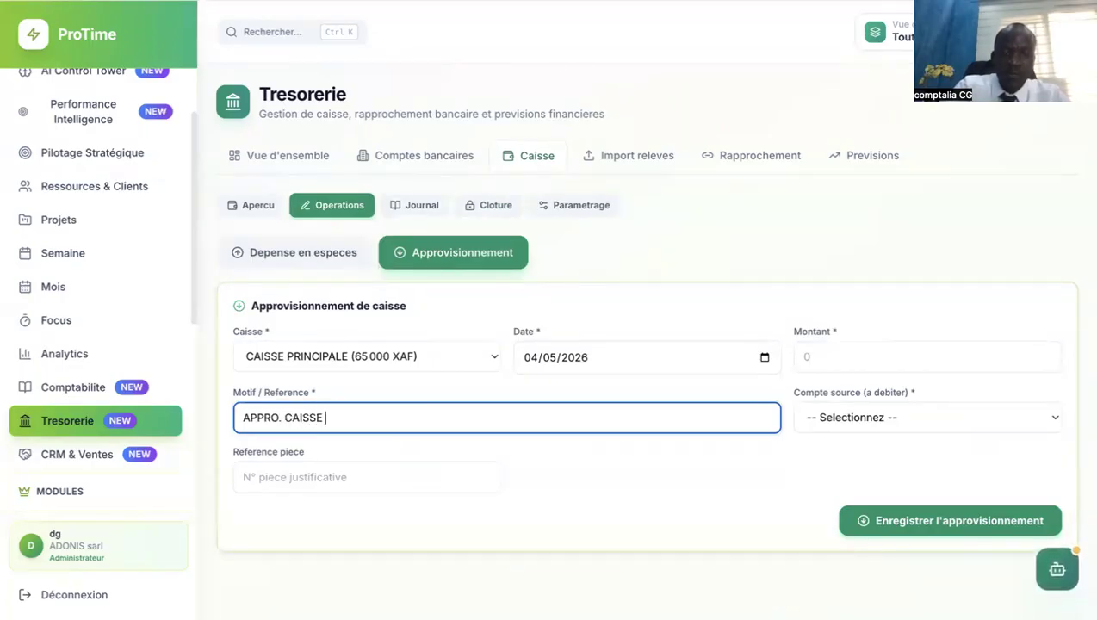
key(BackSpace)
key(BackSpace)
key(BackSpace)
key(BackSpace)
key(BackSpace)
key(BackSpace)
key(BackSpace)
key(BackSpace)
key(BackSpace)
key(BackSpace)
key(BackSpace)
key(BackSpace)
key(BackSpace)
key(BackSpace)
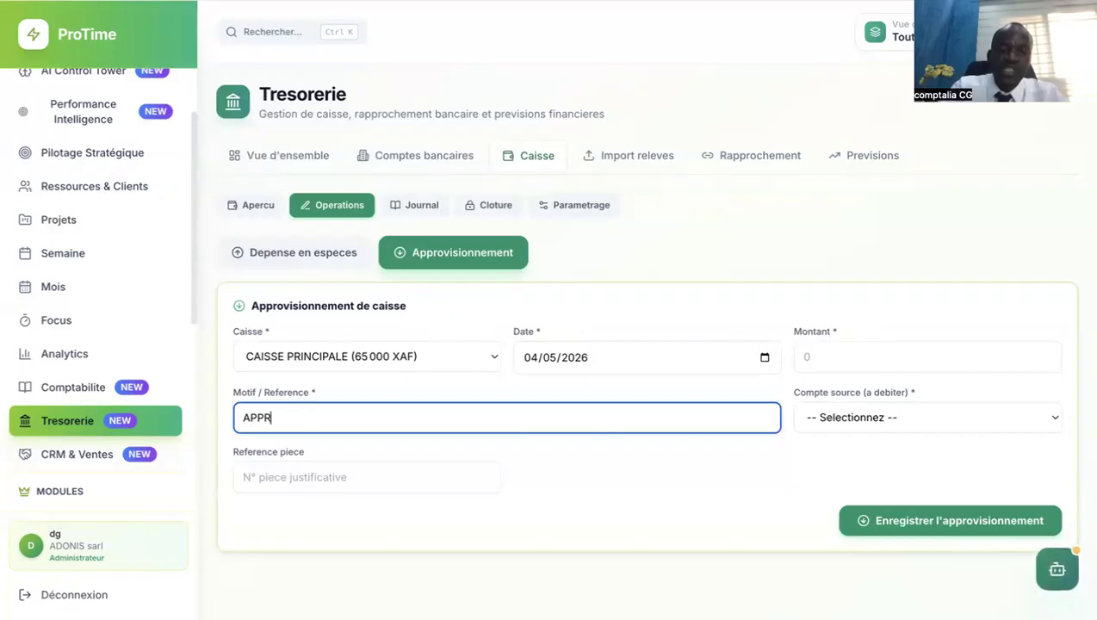
text(REG)
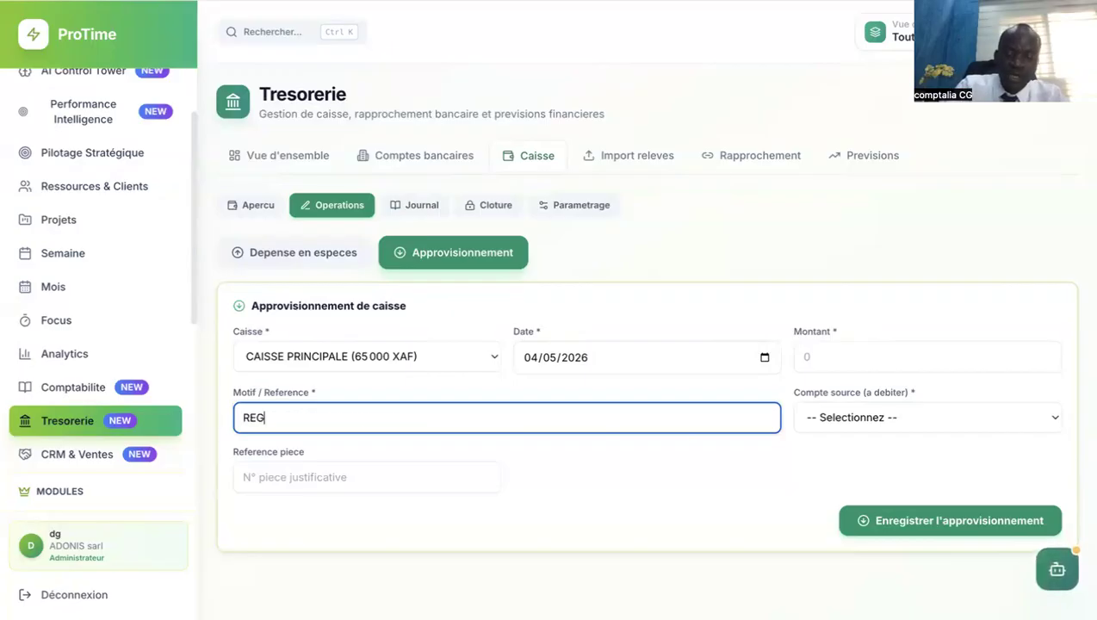
text(LET  FACT)
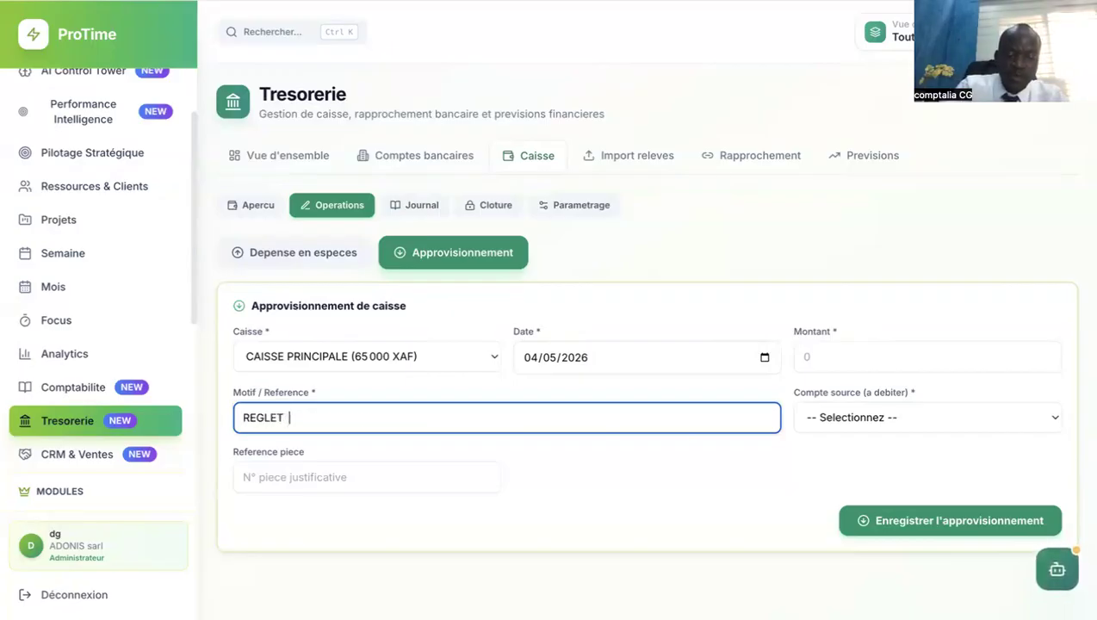
key(BackSpace)
key(BackSpace)
key(BackSpace)
key(BackSpace)
text(CLENT)
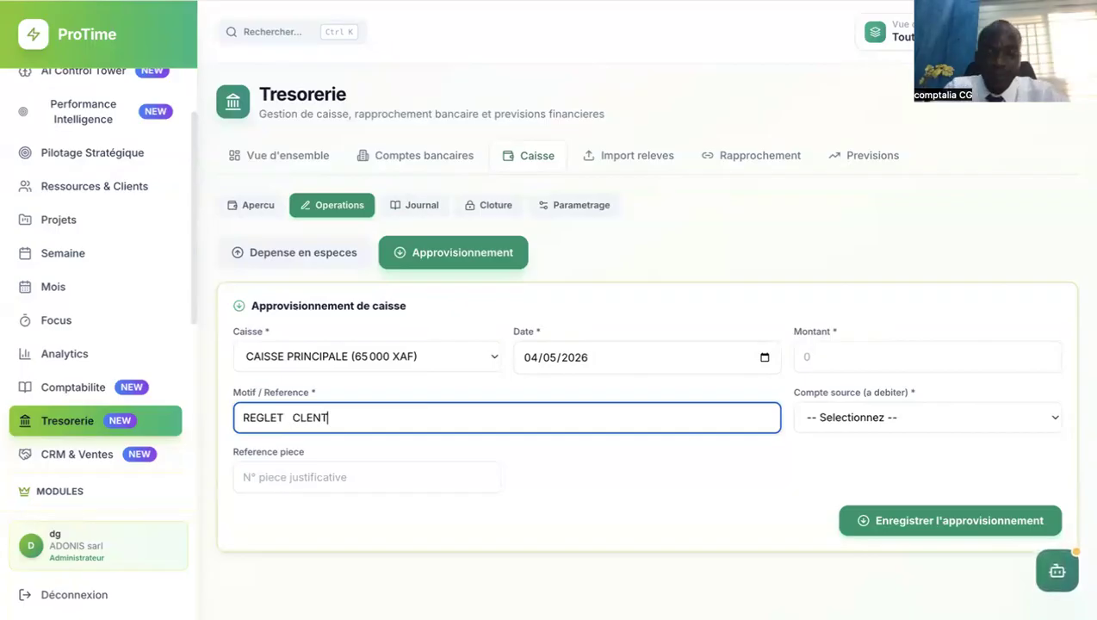
Choose 411000 - Clients as the cash supply's source account.
click(861, 412)
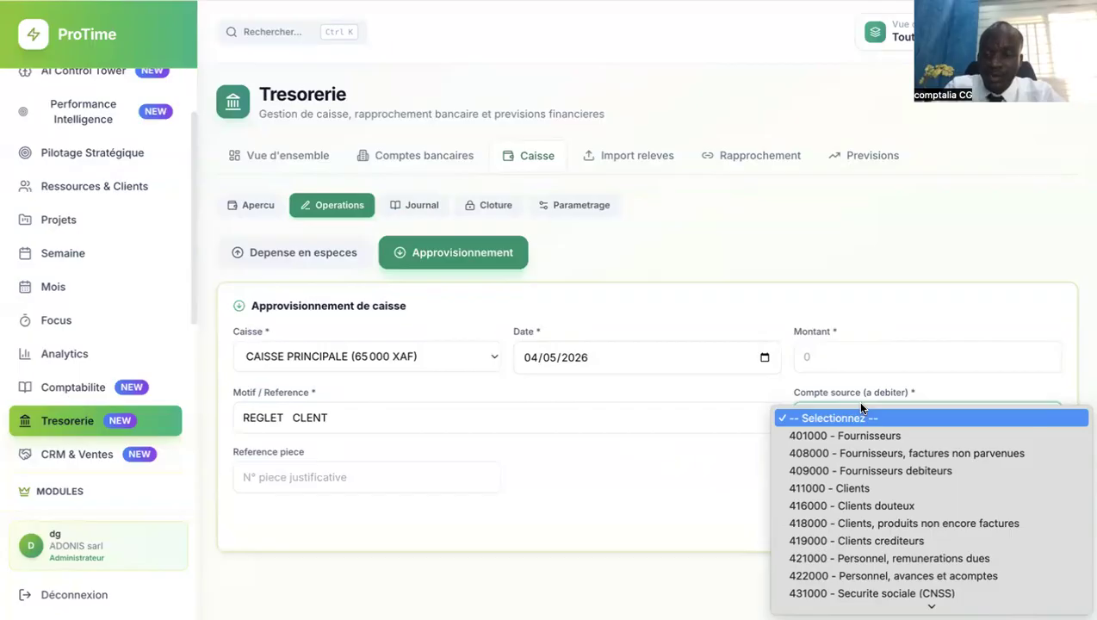
click(861, 406)
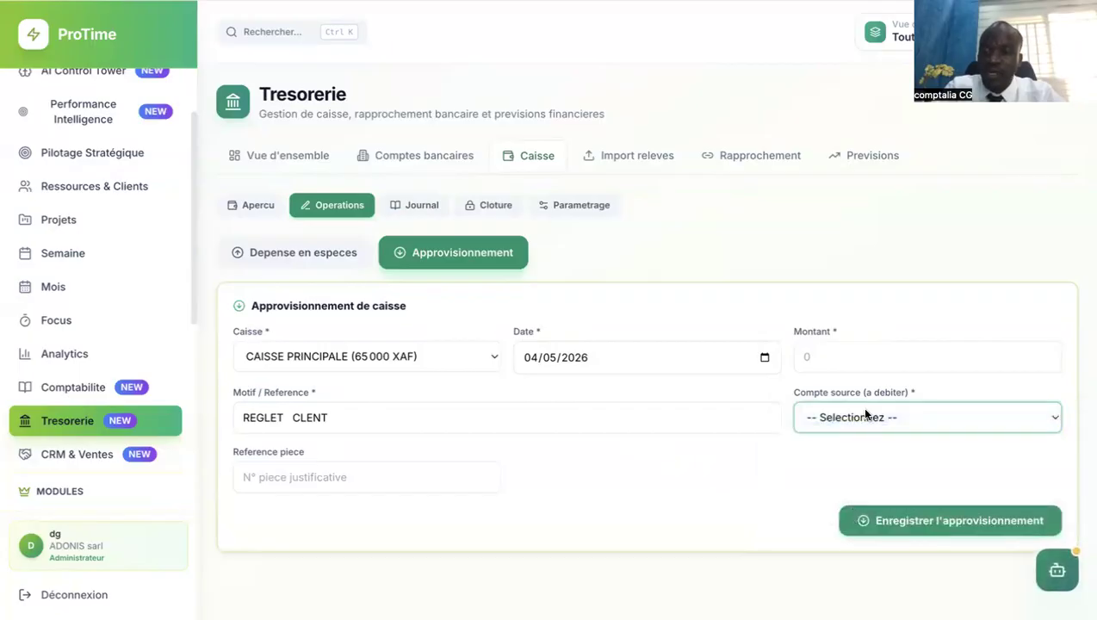
click(864, 412)
click(871, 482)
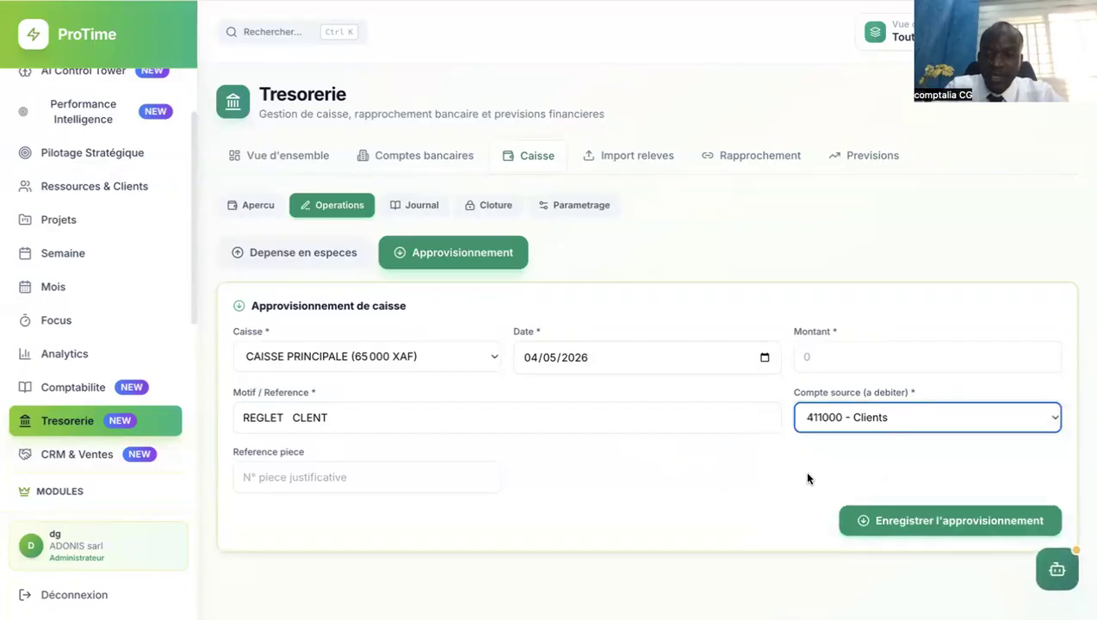
Correct the reason to 'REGLET CLIENT' by inserting the missing I.
click(308, 418)
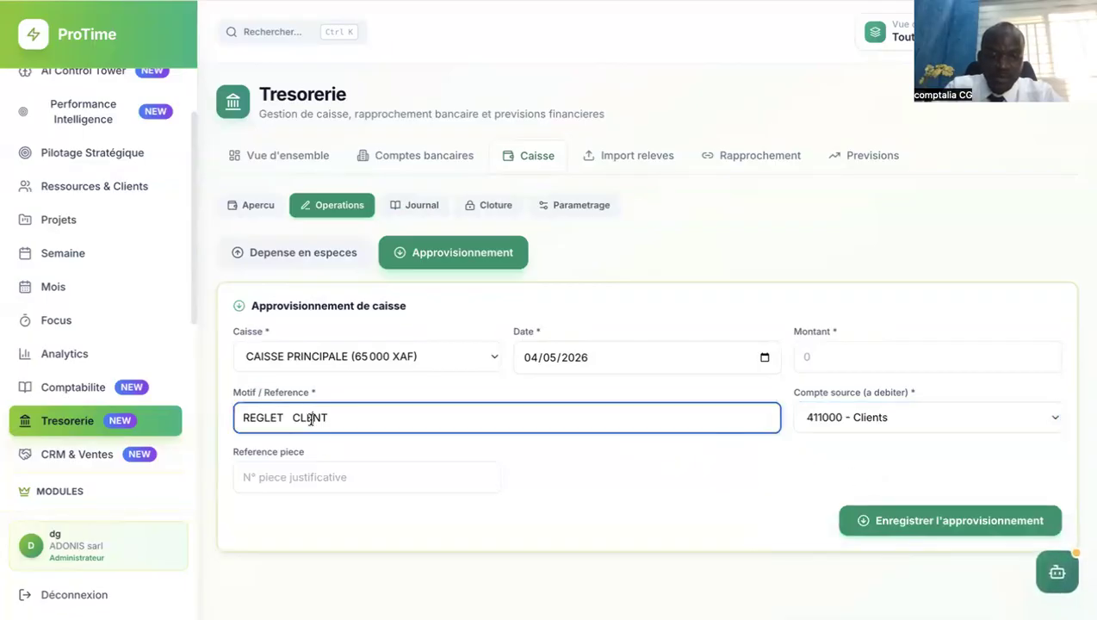
click(305, 421)
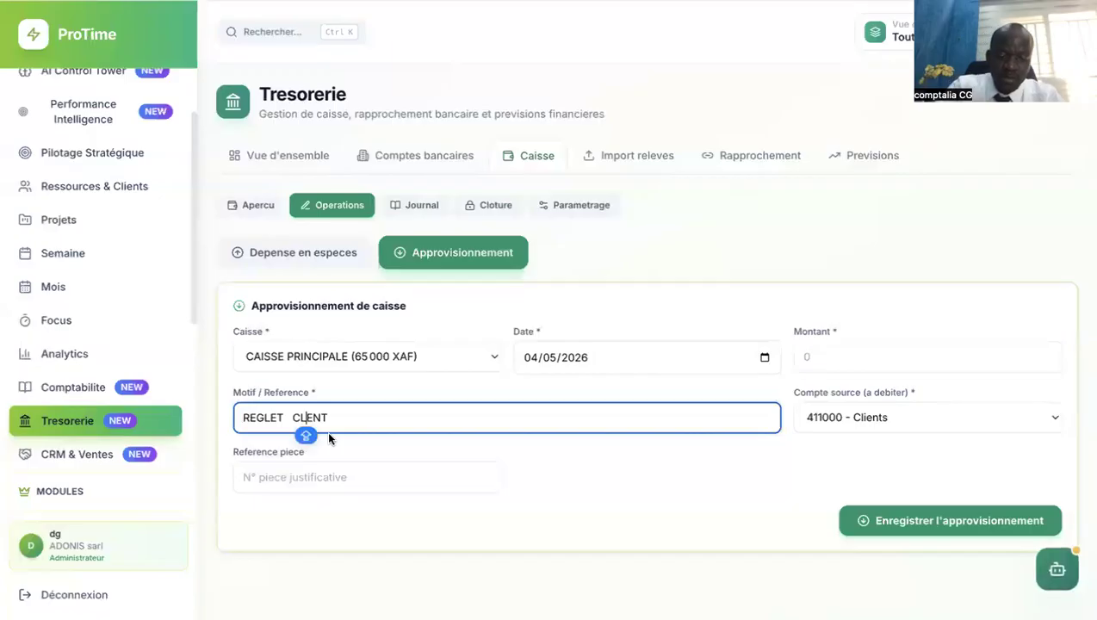
text(I)
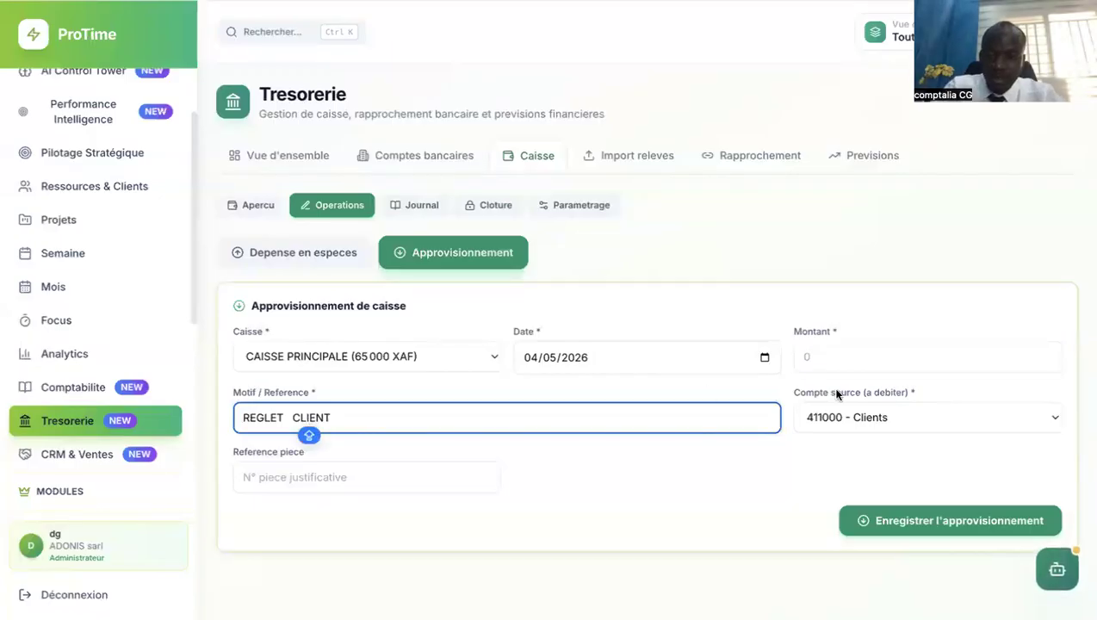
Review the source account list and keep 411000 - Clients selected.
click(882, 417)
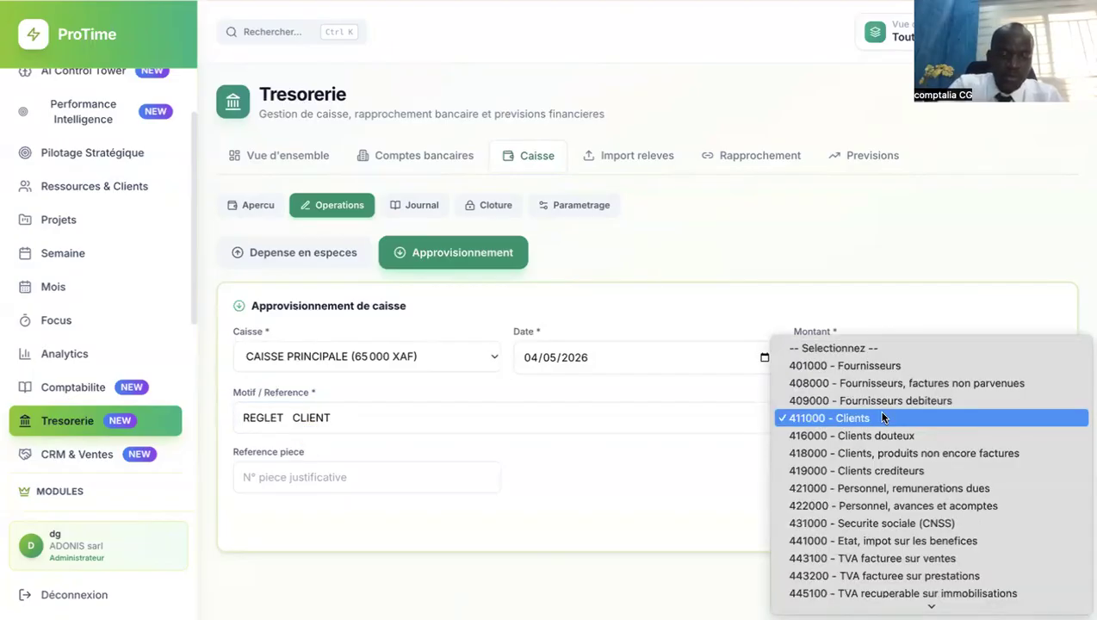
scroll(883, 417, down, 3)
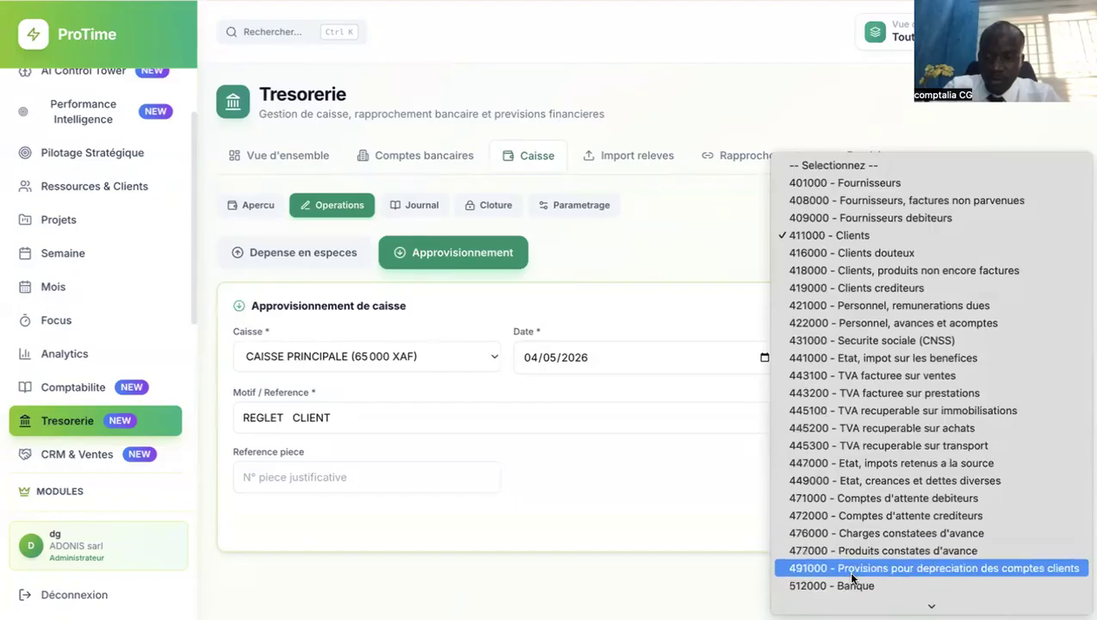
scroll(850, 587, down, 1)
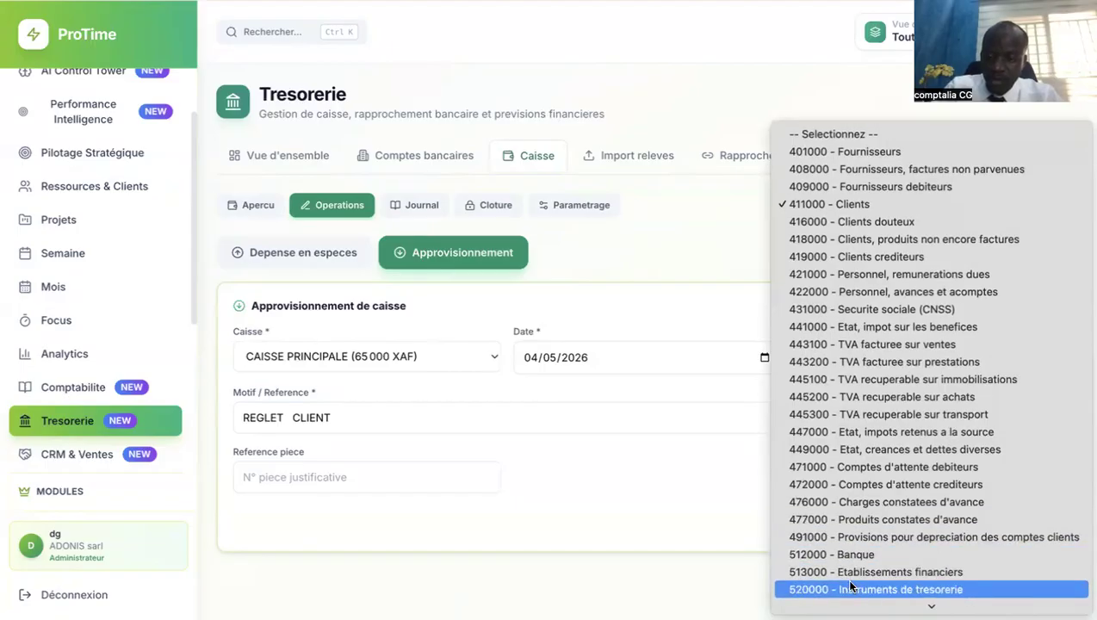
scroll(850, 586, down, 4)
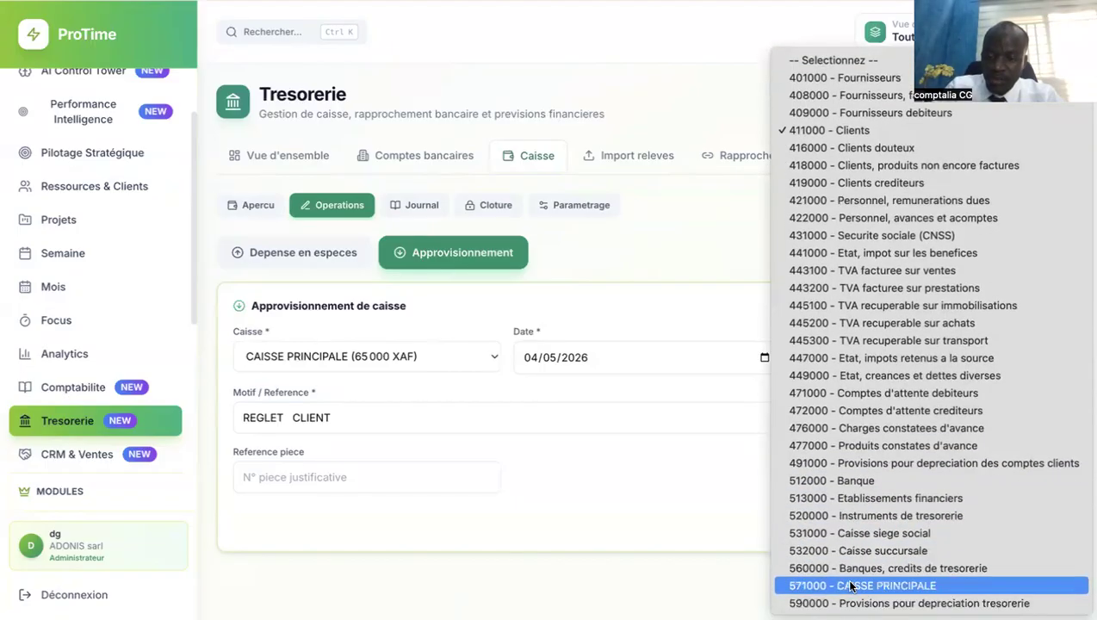
key(Escape)
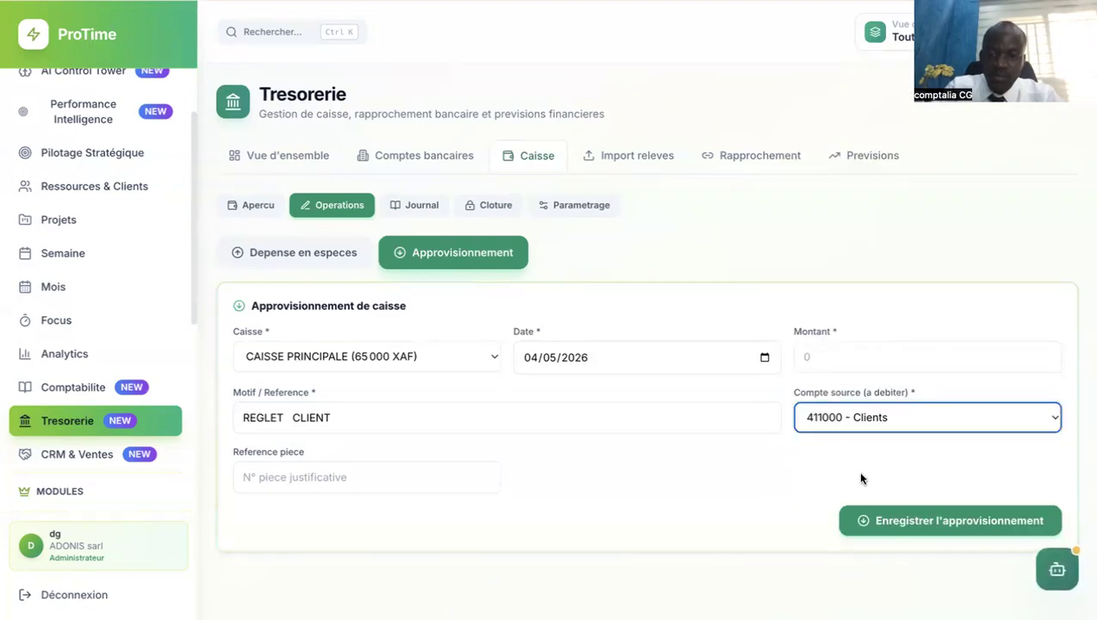
Enter the supply amount 270000 and the voucher reference 'RECU DE CAISSE'.
click(838, 358)
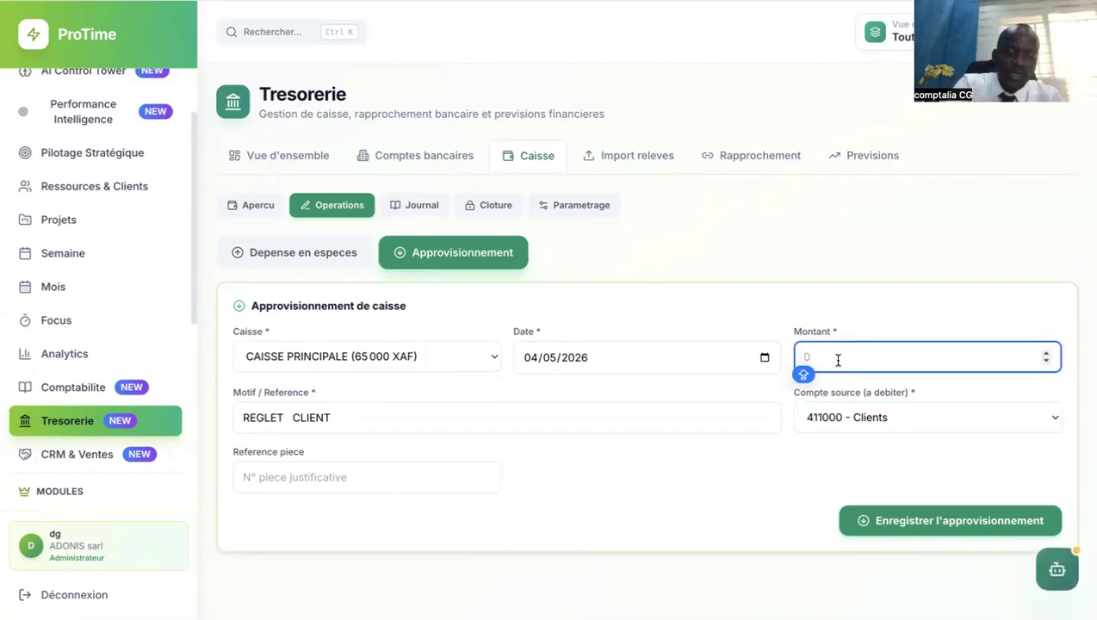
text(230)
key(BackSpace)
key(BackSpace)
key(BackSpace)
text(2)
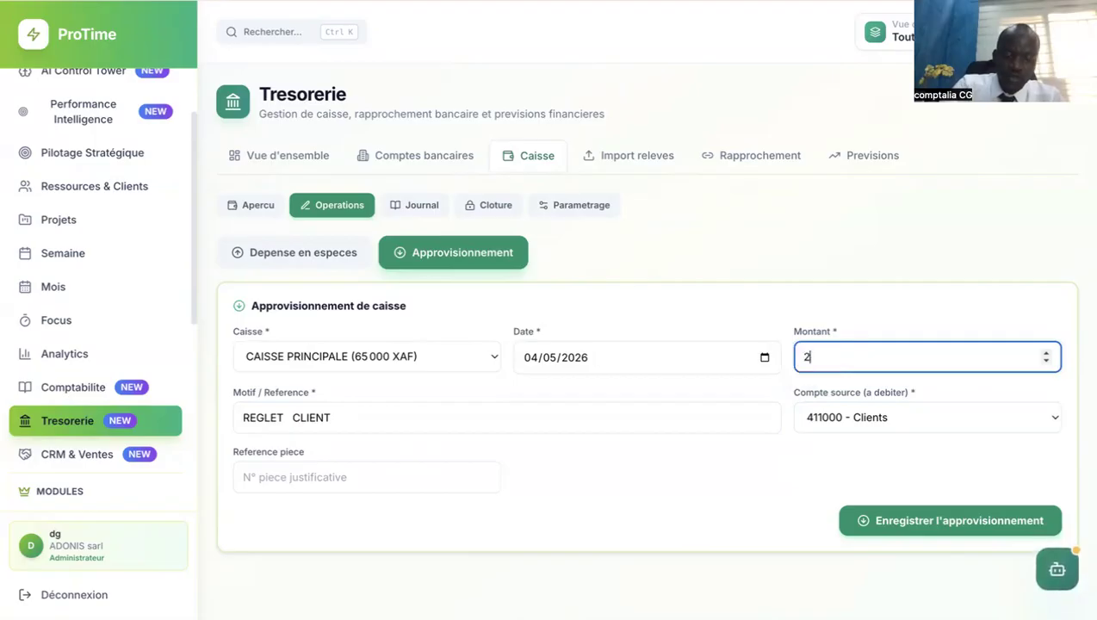
text(70000)
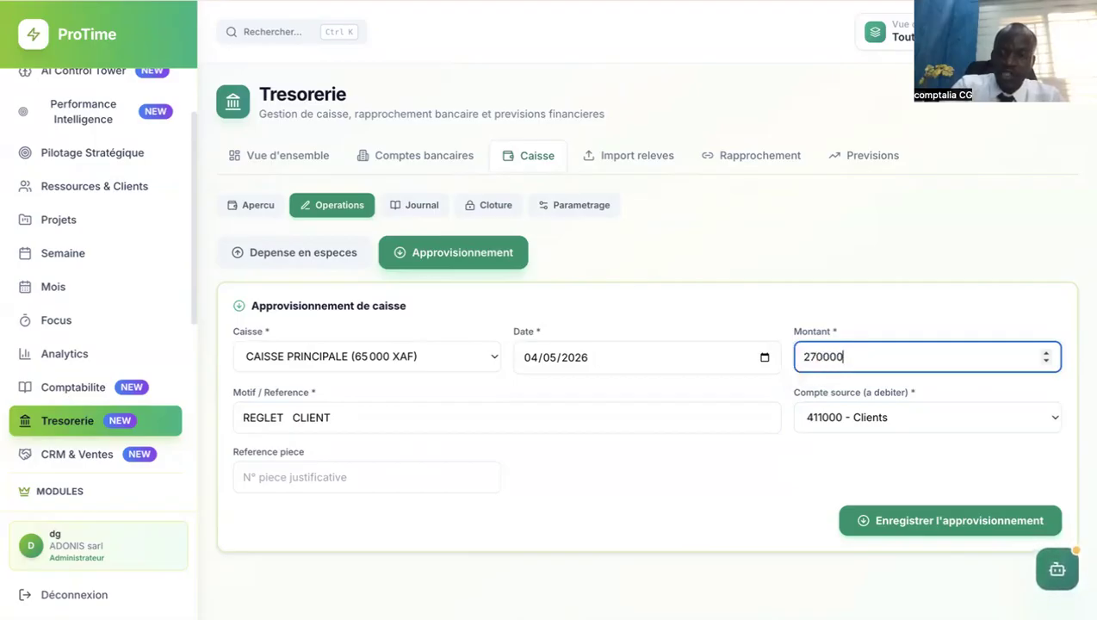
click(401, 486)
text(REC)
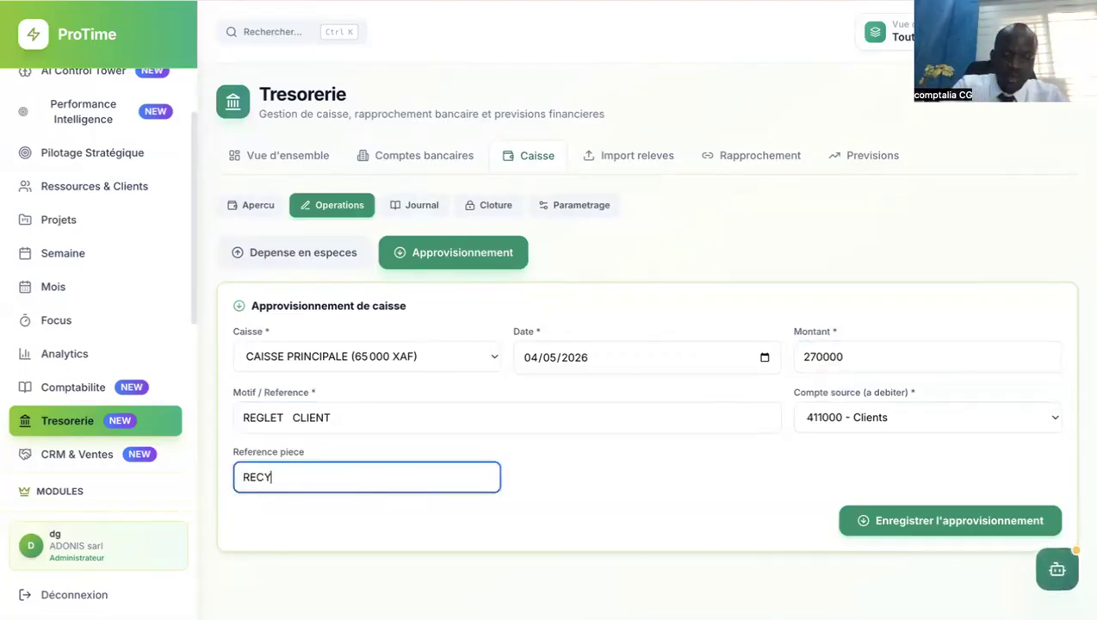
text(U DE CAISSE)
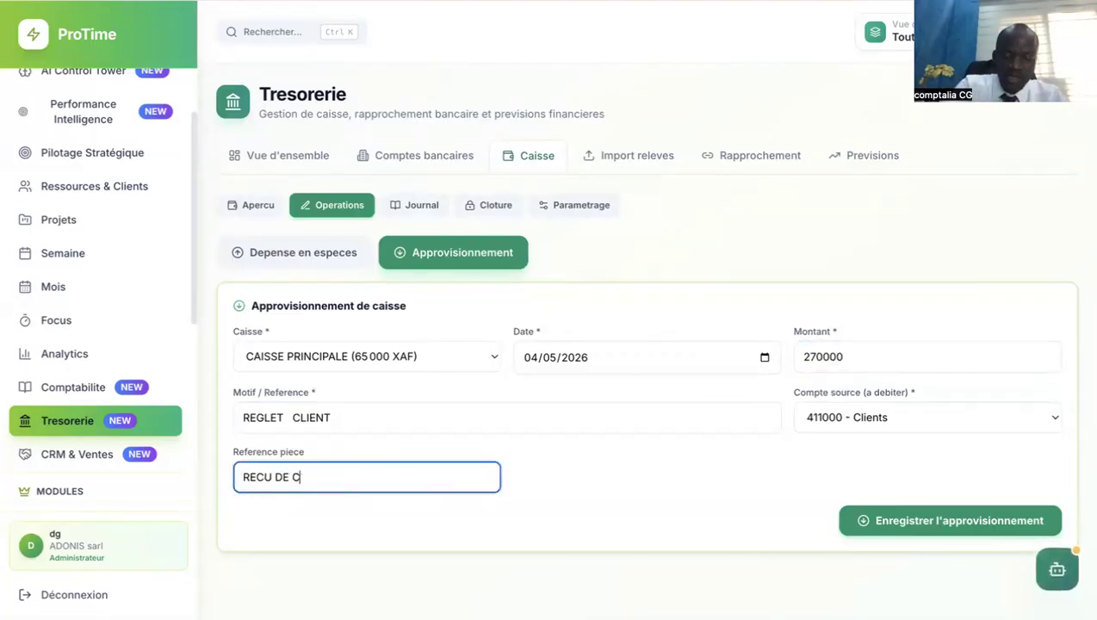
Save the 270,000 XAF supply and confirm the journal's 335,000 XAF ending balance.
click(972, 520)
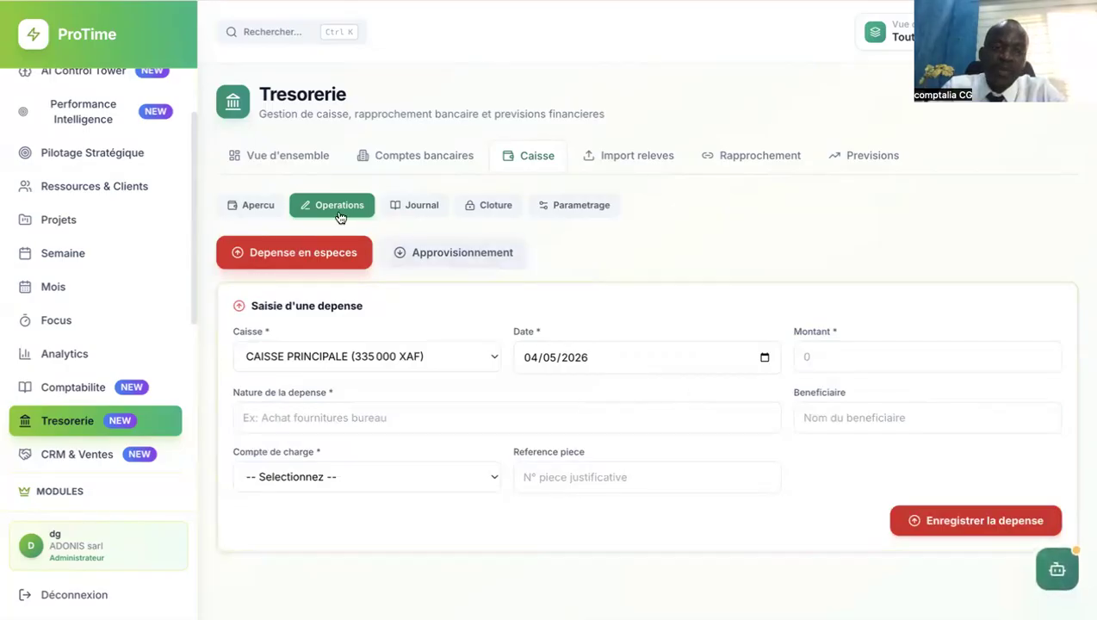
click(405, 205)
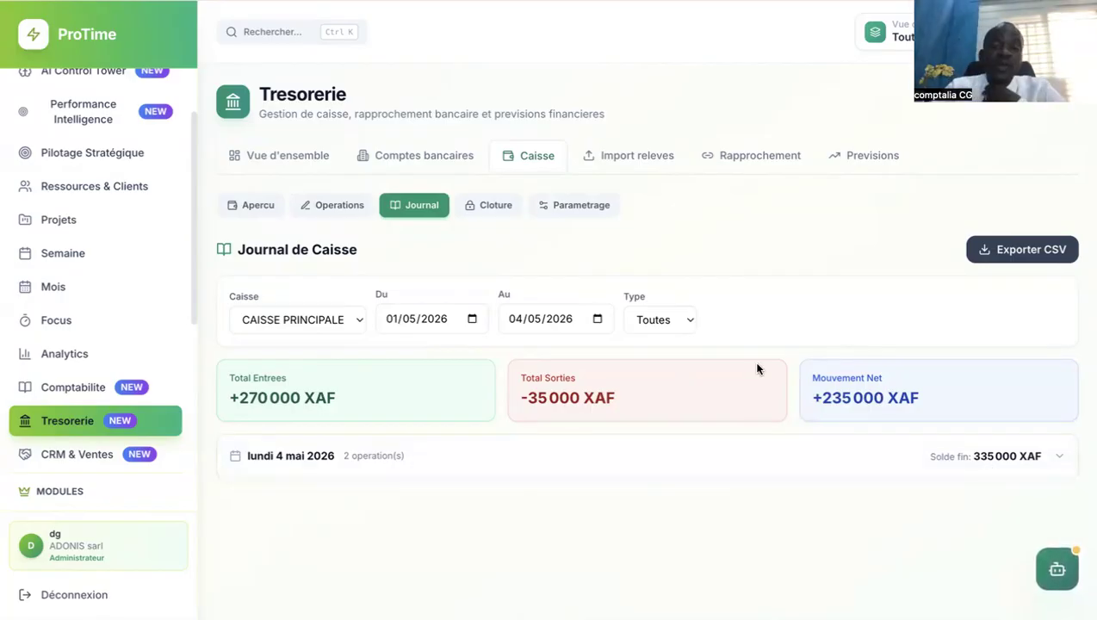
click(487, 214)
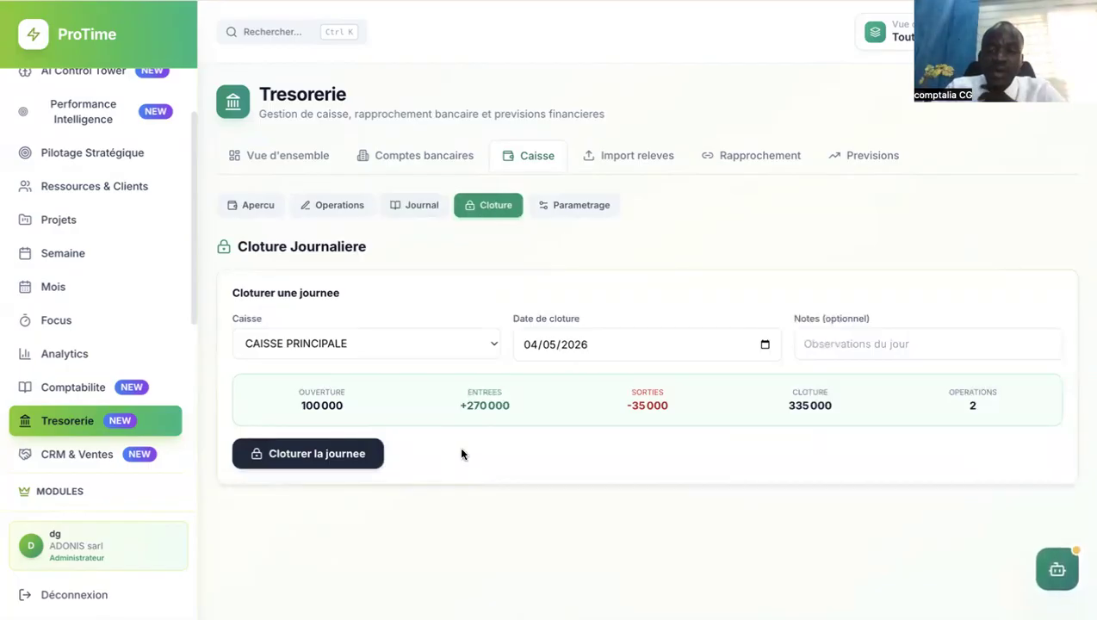
Close the 04/05/2026 day for CAISSE PRINCIPALE and dismiss the confirmation.
click(329, 462)
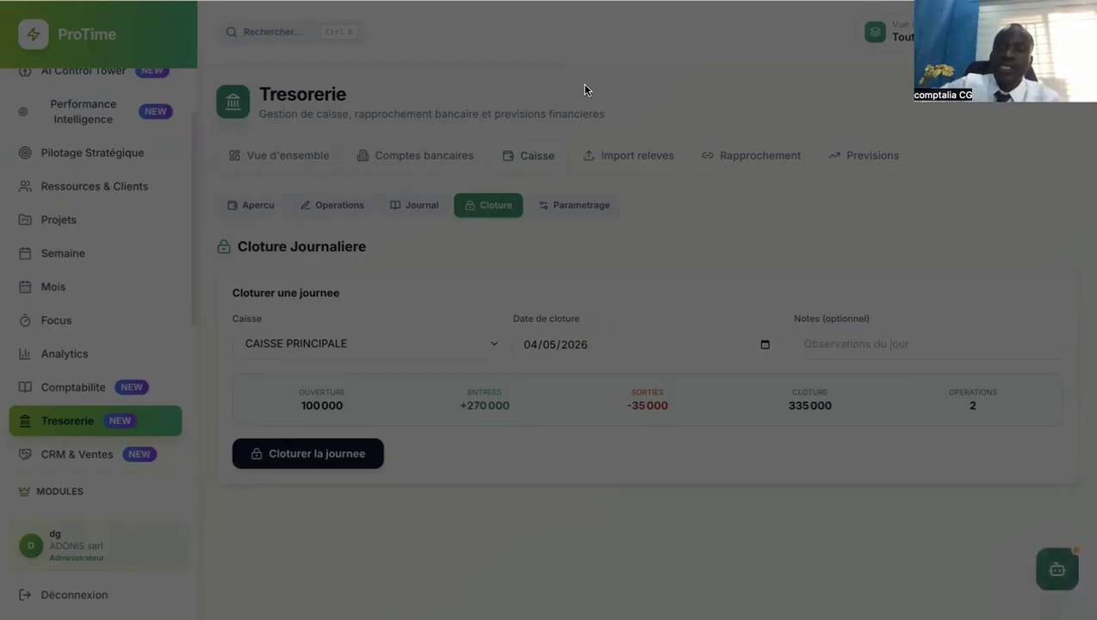
click(601, 121)
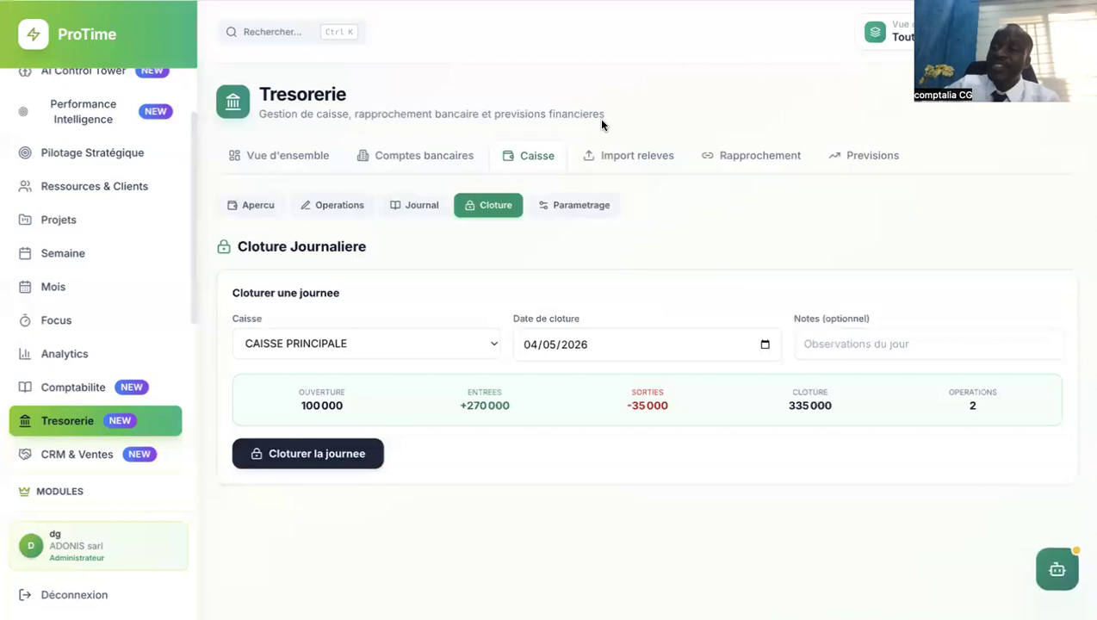